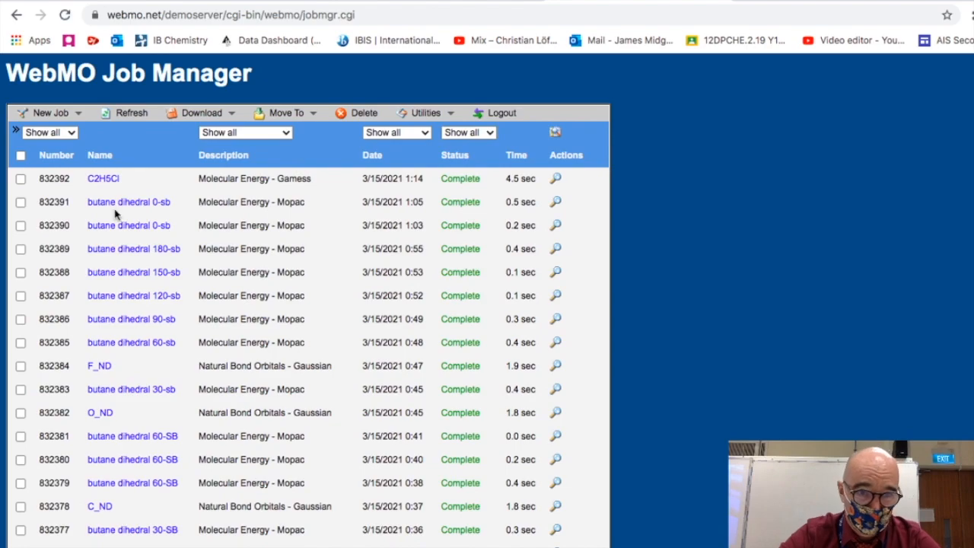
click(79, 114)
click(78, 129)
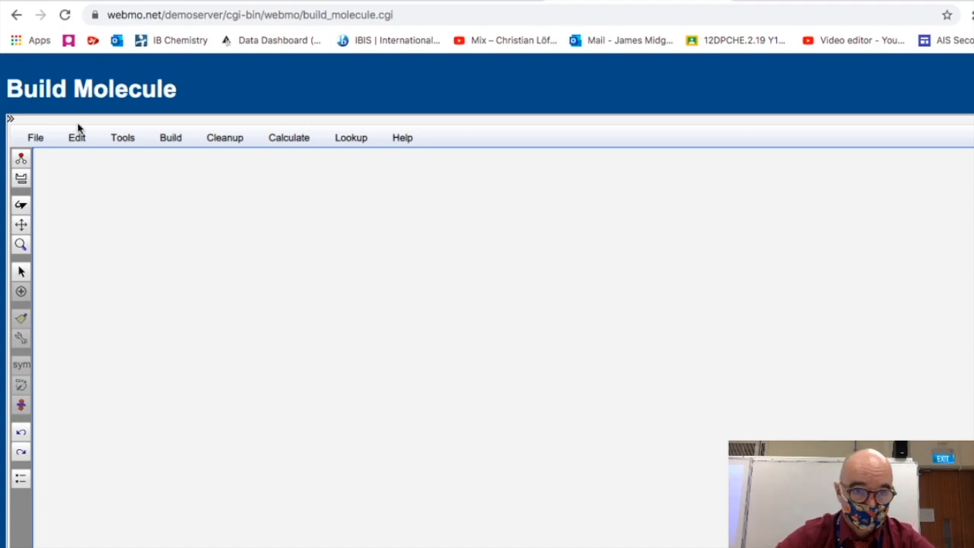
click(270, 15)
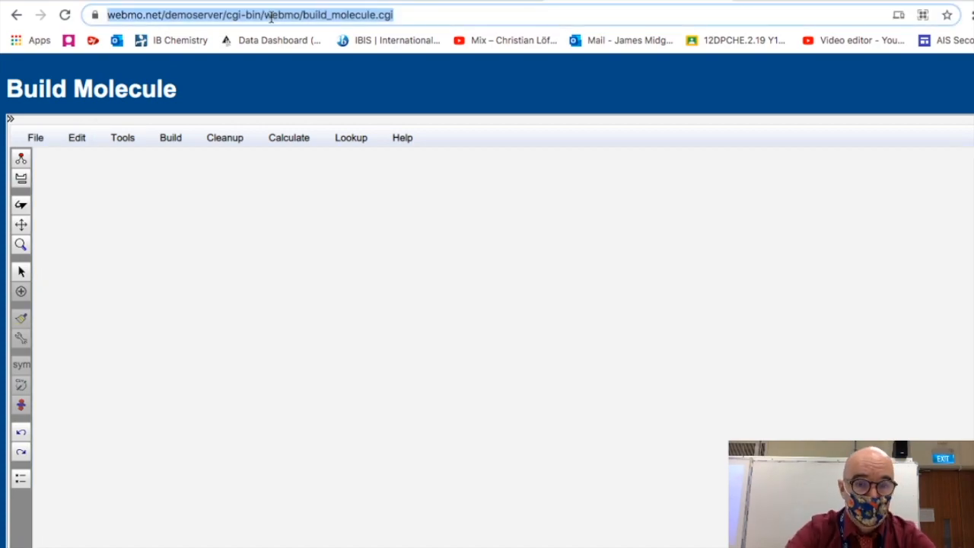
text(webmo)
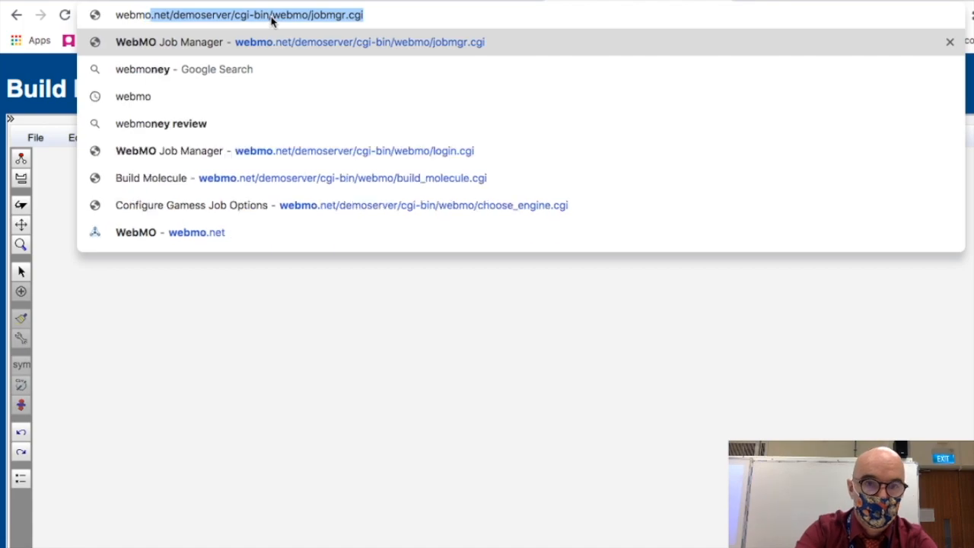
key(Return)
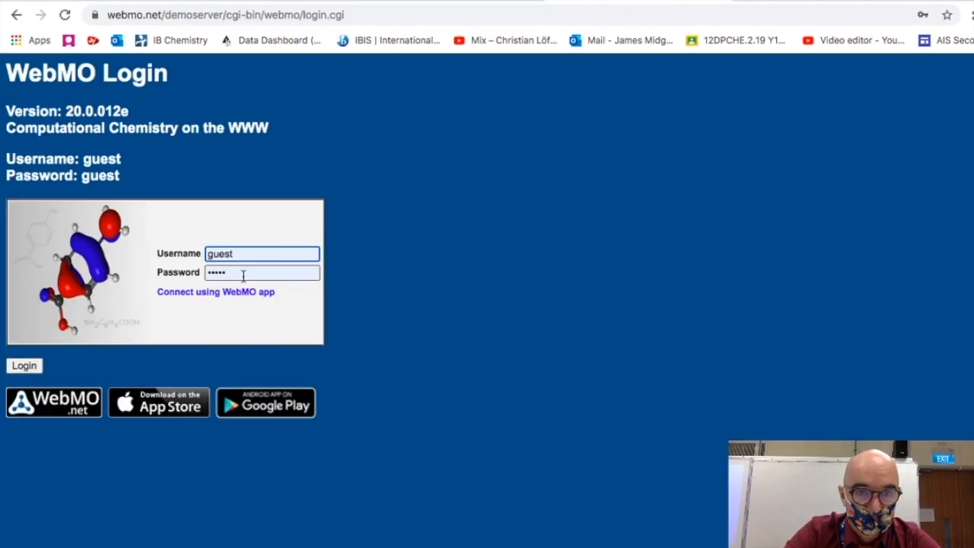
- Log in to WebMO with the saved demo username and password
click(243, 273)
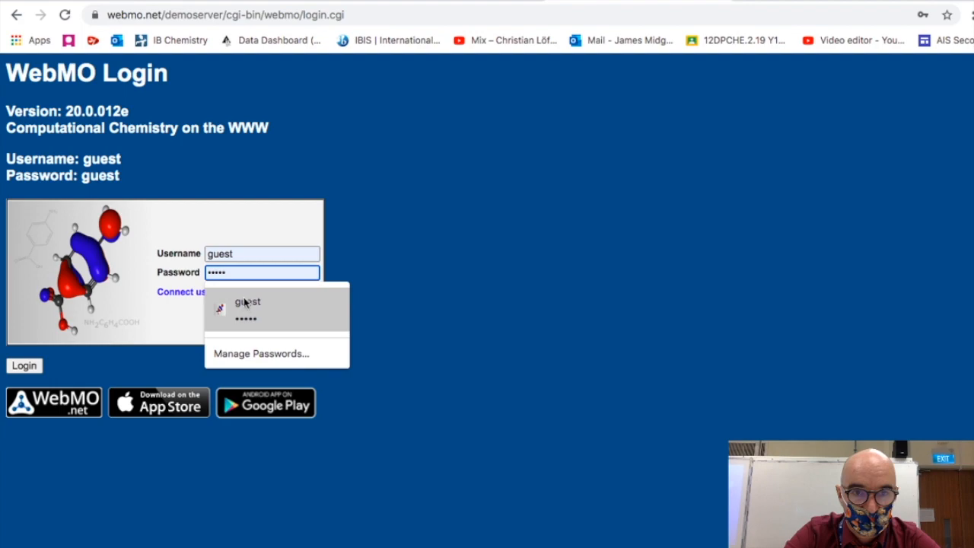
click(243, 302)
key(Return)
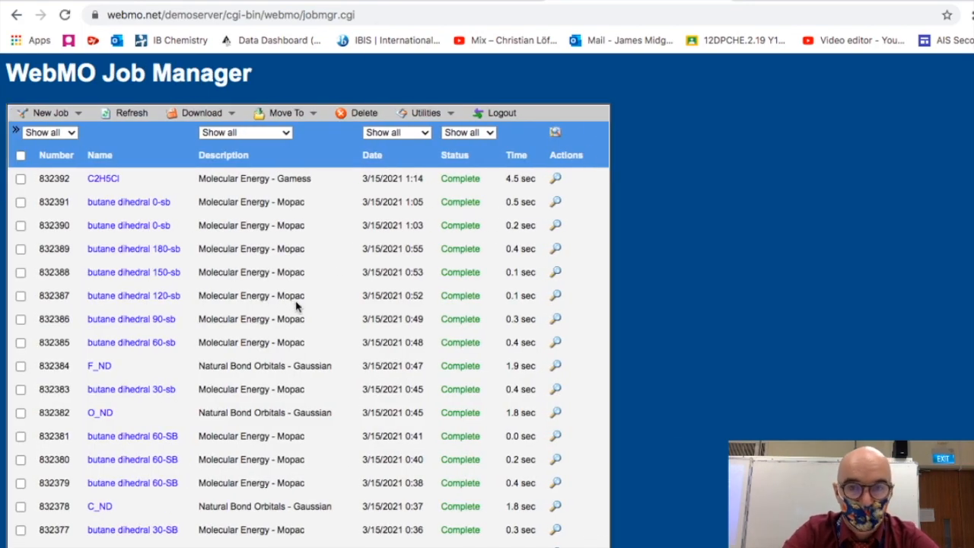
click(679, 218)
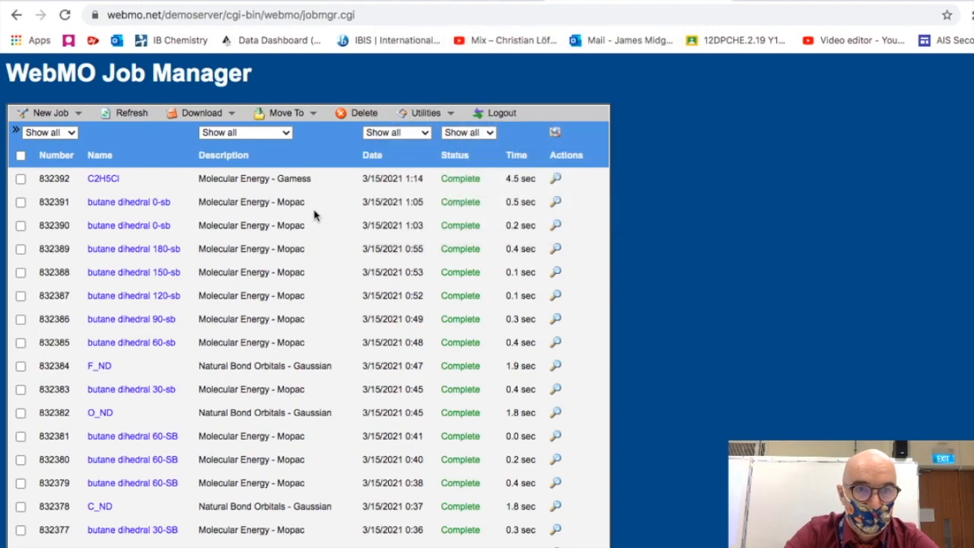
- Create a new job to open the molecule builder
click(81, 118)
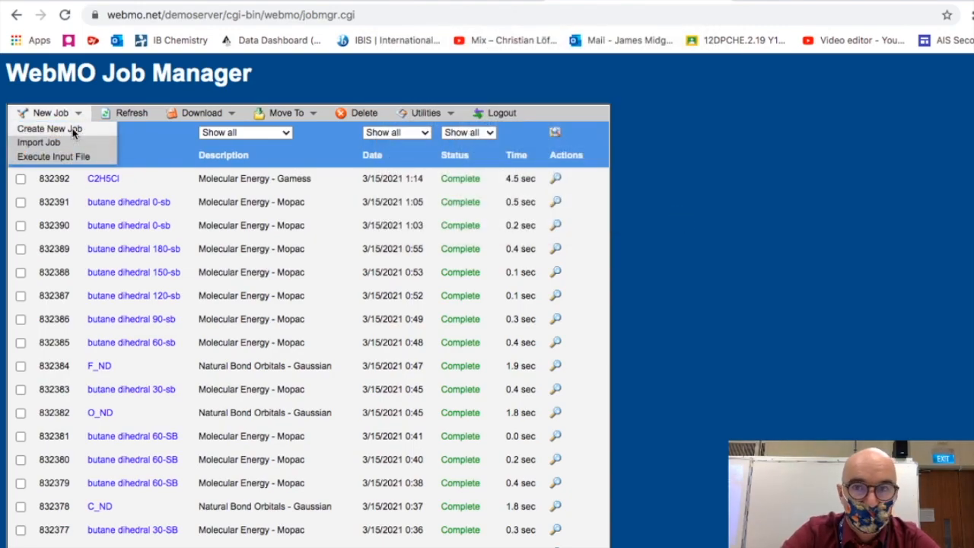
click(73, 130)
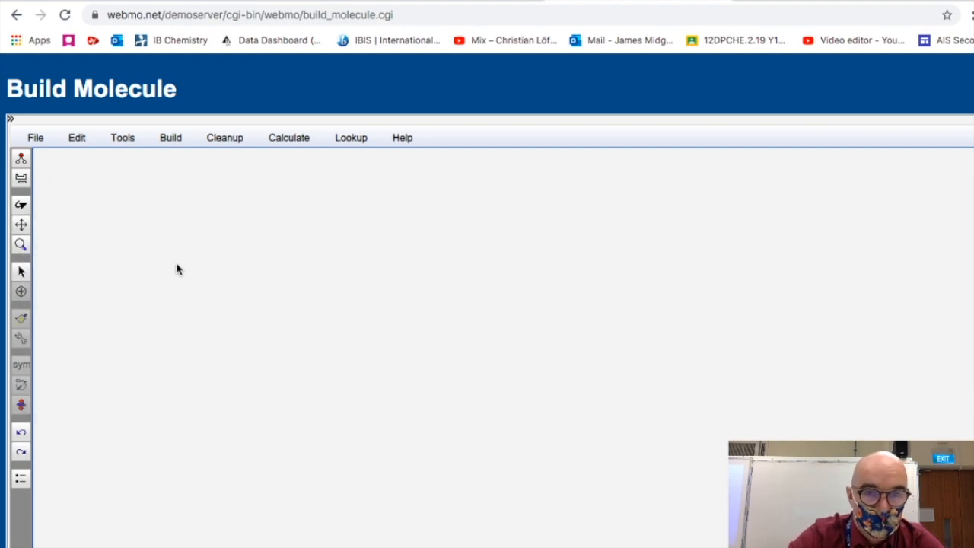
- Place two carbon atoms on the canvas and bond them together
click(316, 308)
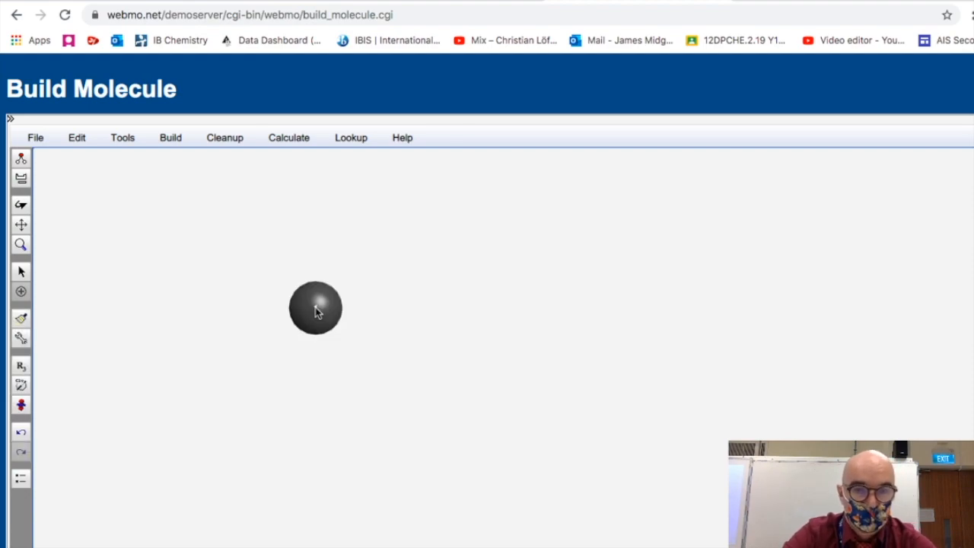
click(500, 317)
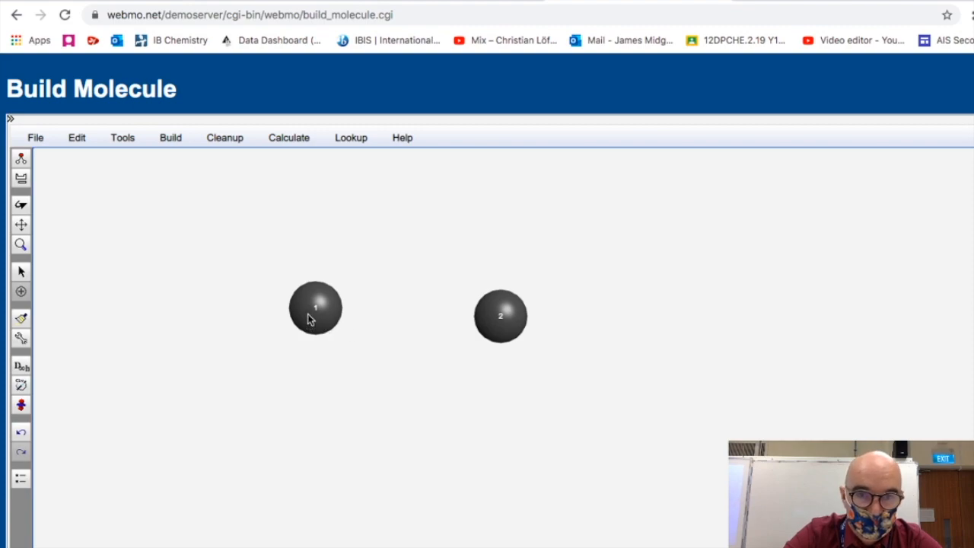
drag(471, 308, 510, 317)
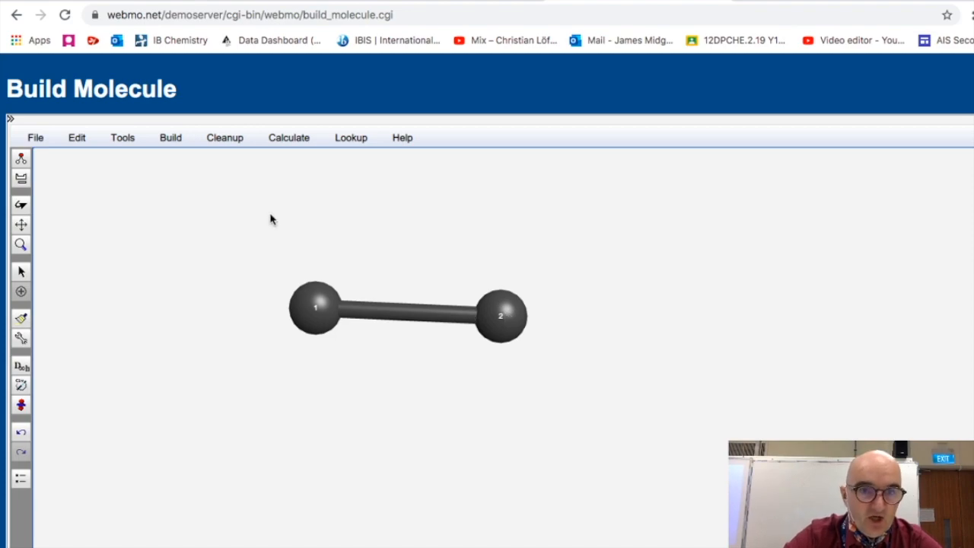
- Pick chlorine from the periodic table and add a Cl atom bonded to carbon 2
click(21, 181)
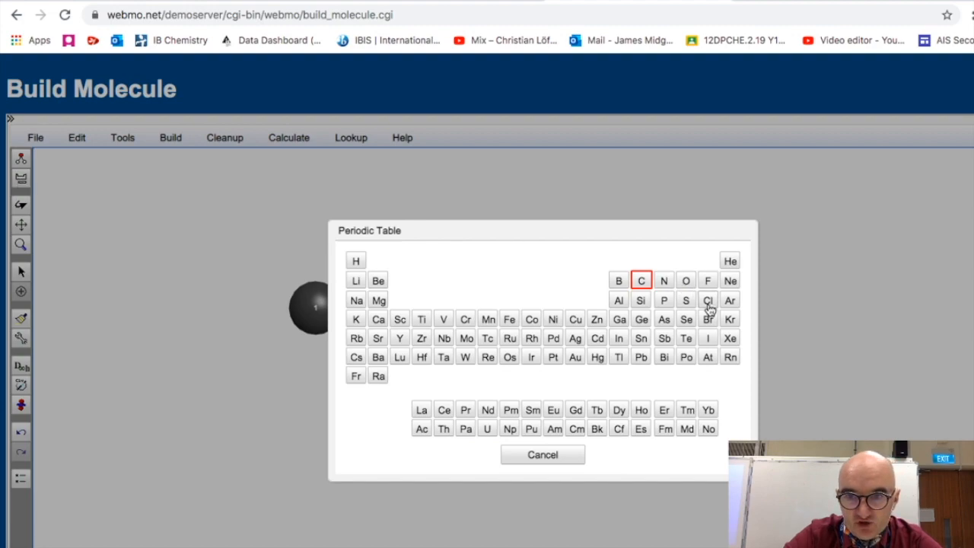
click(708, 302)
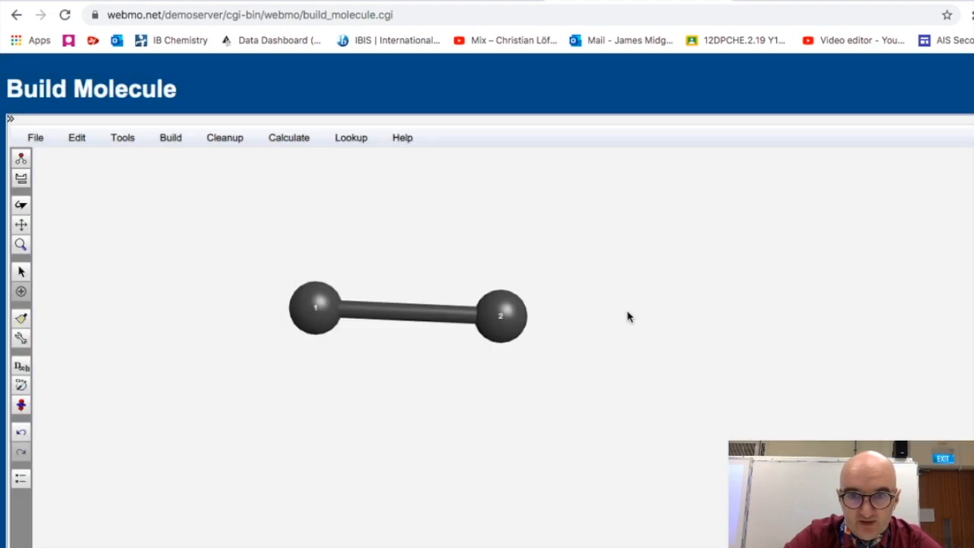
click(512, 210)
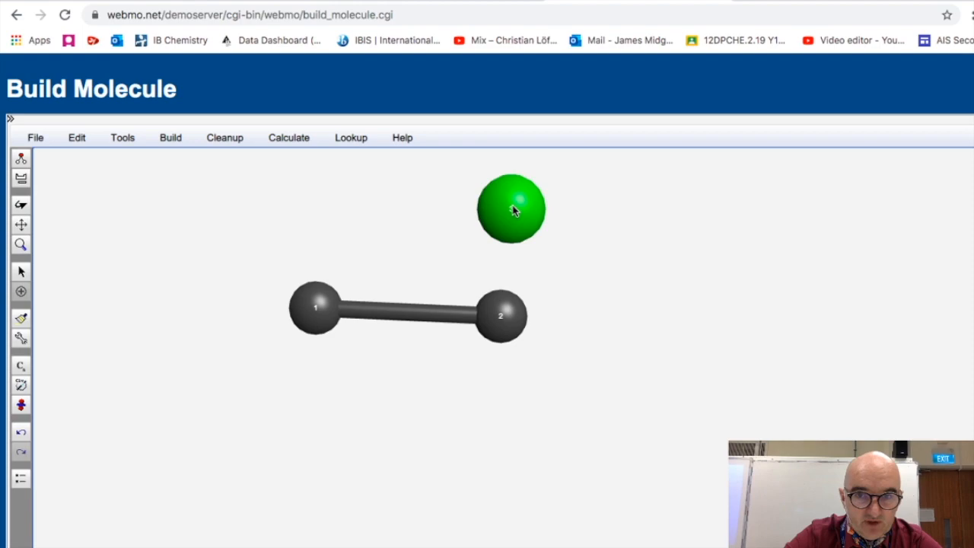
drag(512, 206, 513, 207)
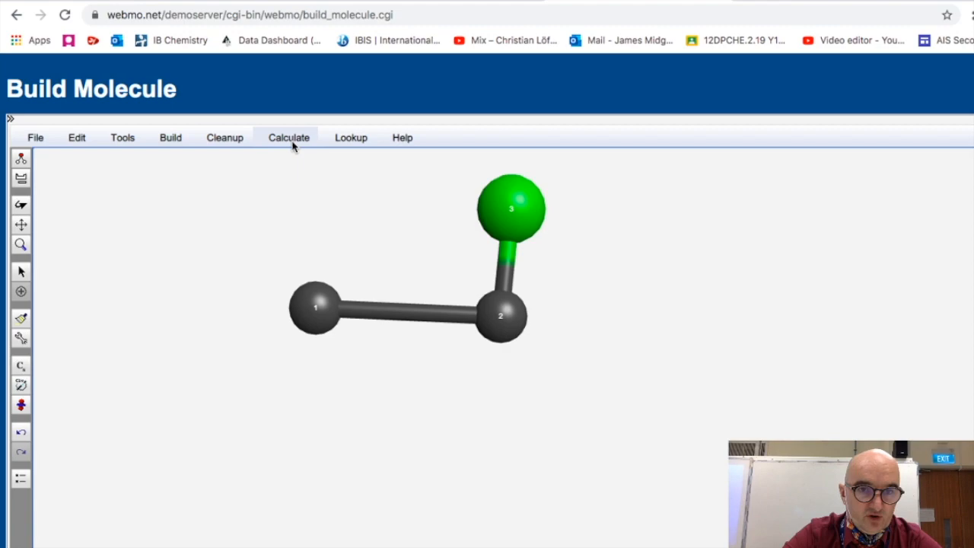
- Add hydrogens to fill the remaining valences of the chloroethane skeleton
click(222, 142)
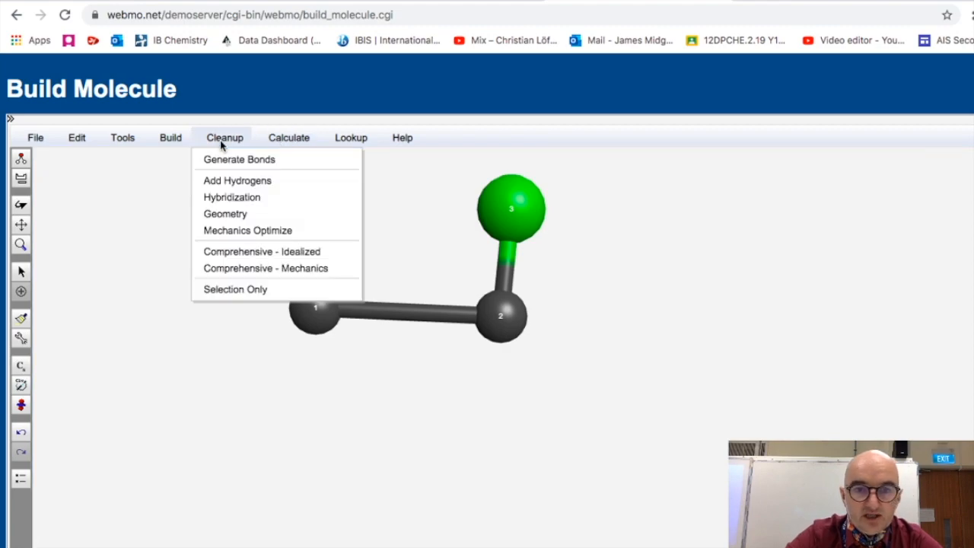
click(238, 181)
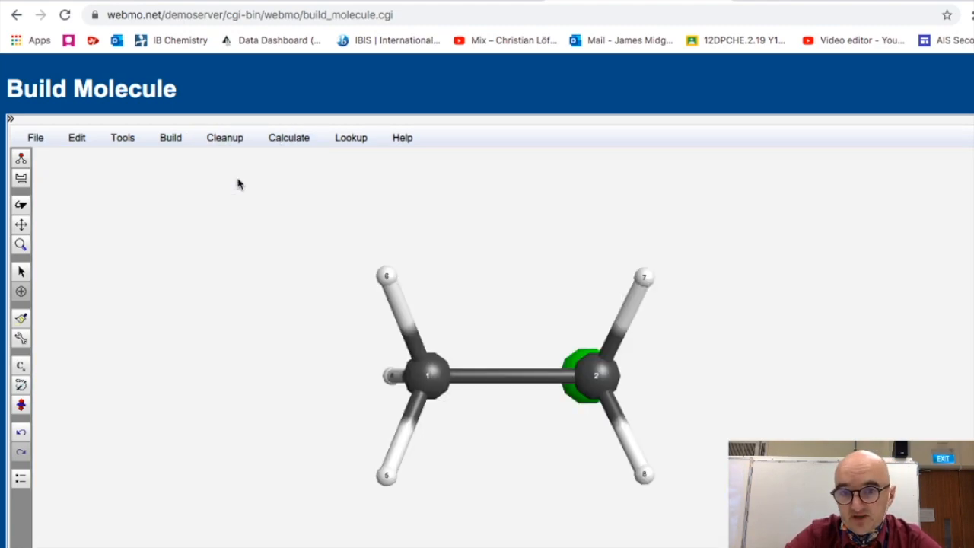
- Run a comprehensive cleanup of the molecule's geometry
click(21, 207)
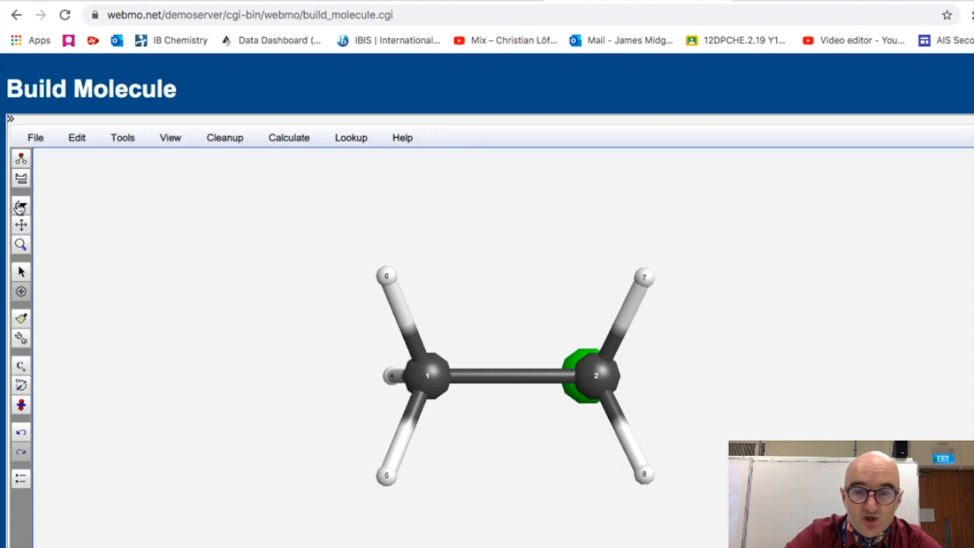
drag(386, 281, 429, 389)
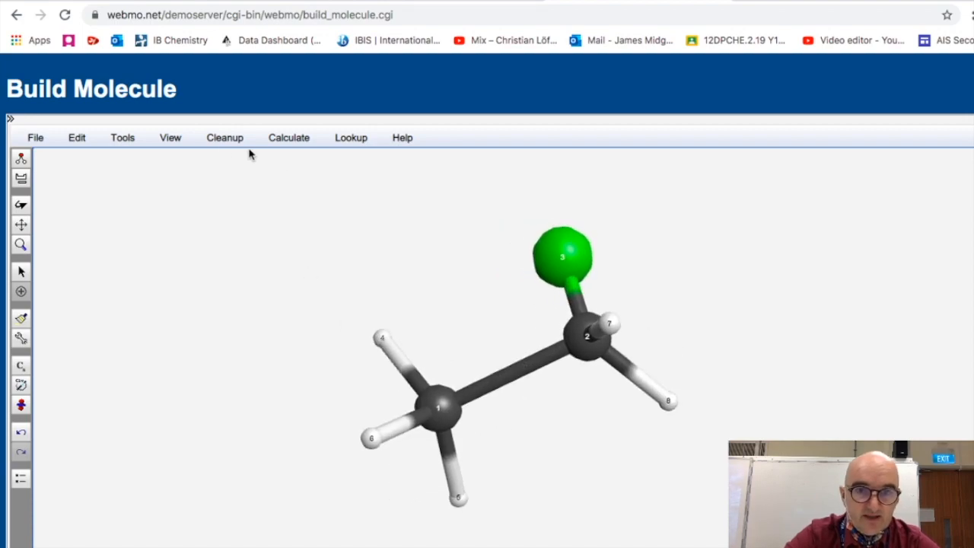
click(223, 141)
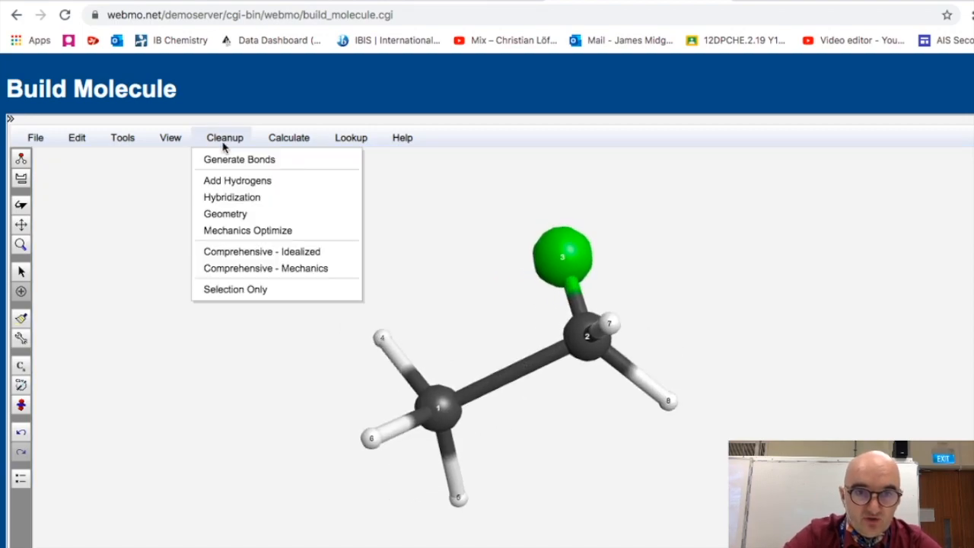
click(279, 255)
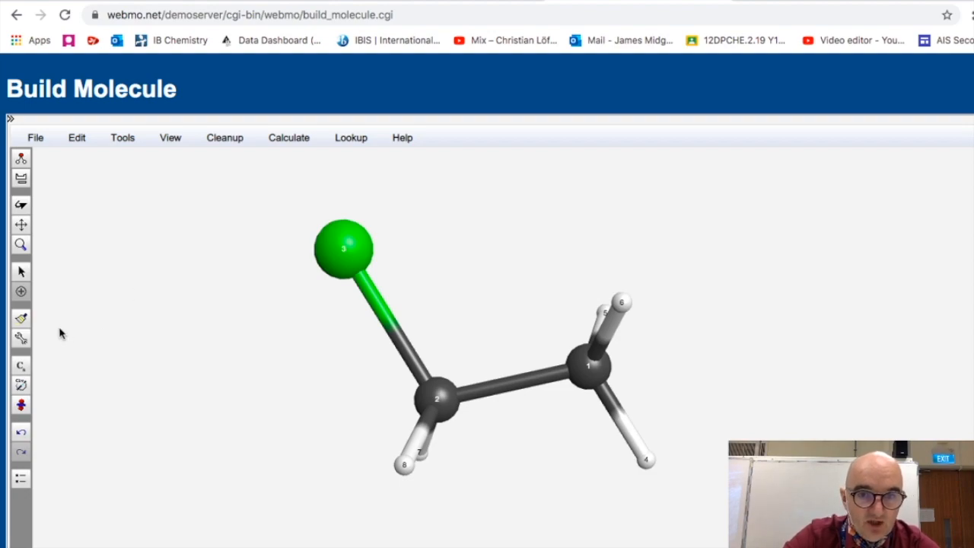
- Calculate a Hückel electrostatic potential surface mapped onto the chloroethane molecule
click(21, 203)
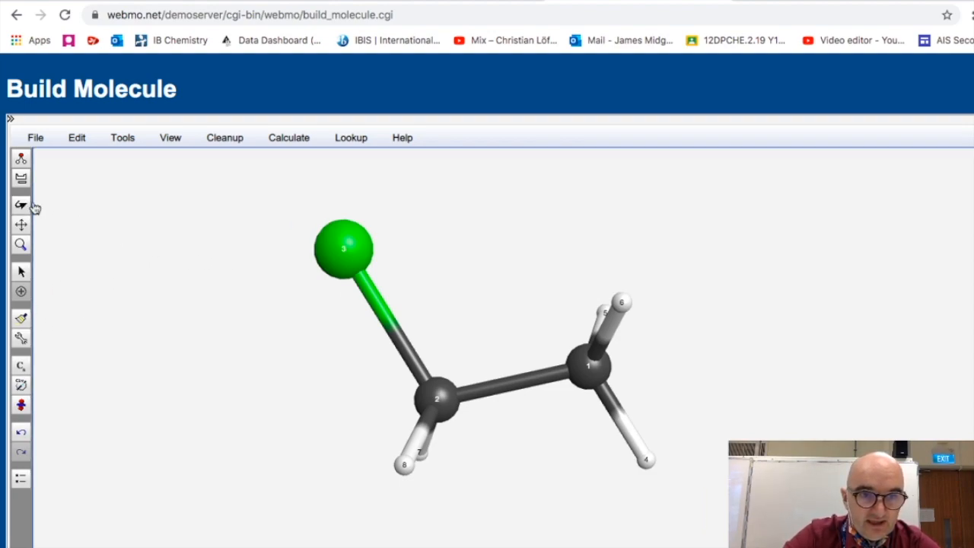
drag(336, 225, 455, 312)
click(287, 141)
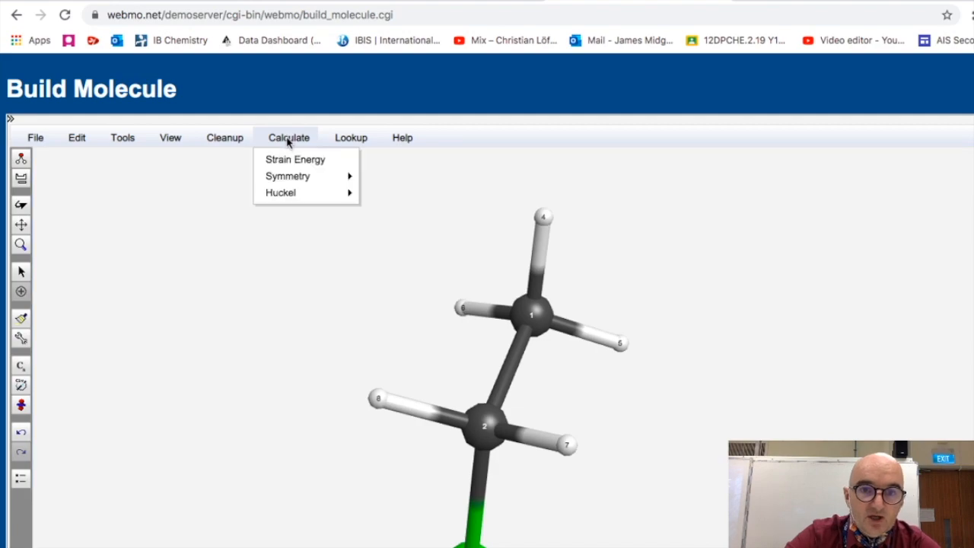
mouse_move(312, 193)
click(425, 229)
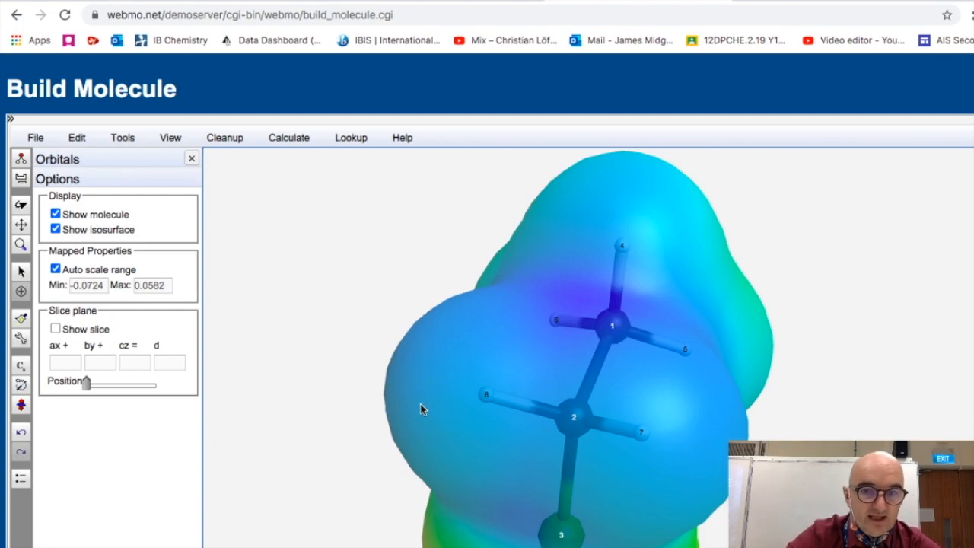
- Rotate and examine the potential surface with the molecule hidden and then shown again
drag(448, 404, 503, 216)
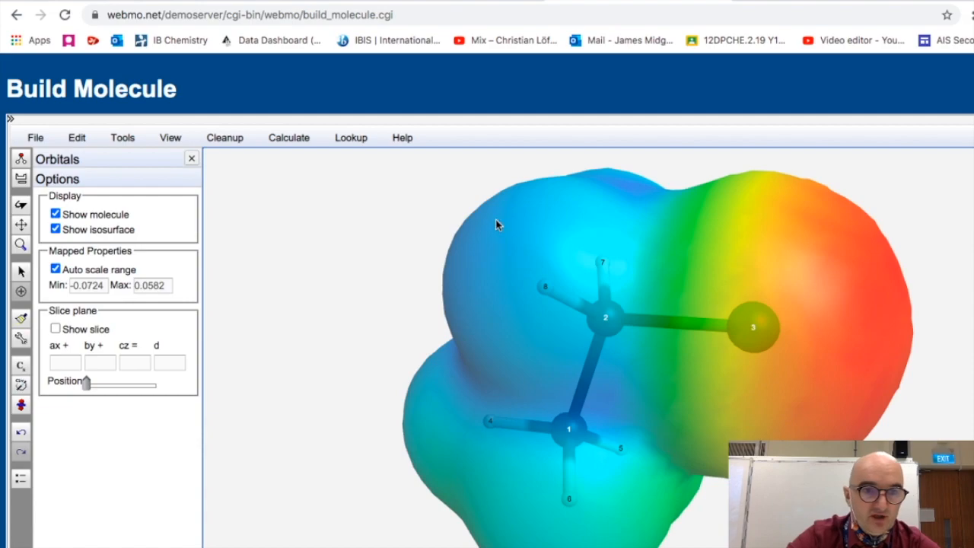
click(56, 214)
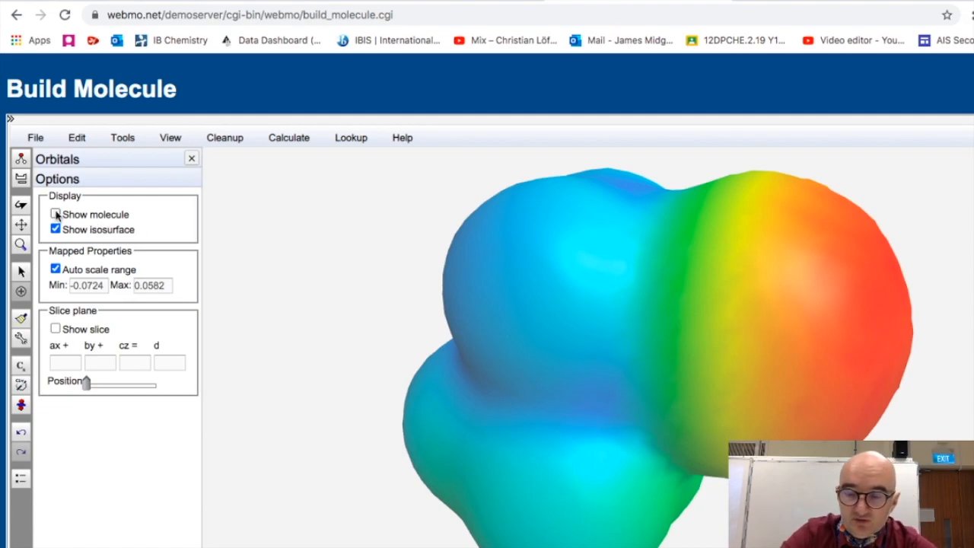
drag(515, 220, 641, 406)
click(55, 214)
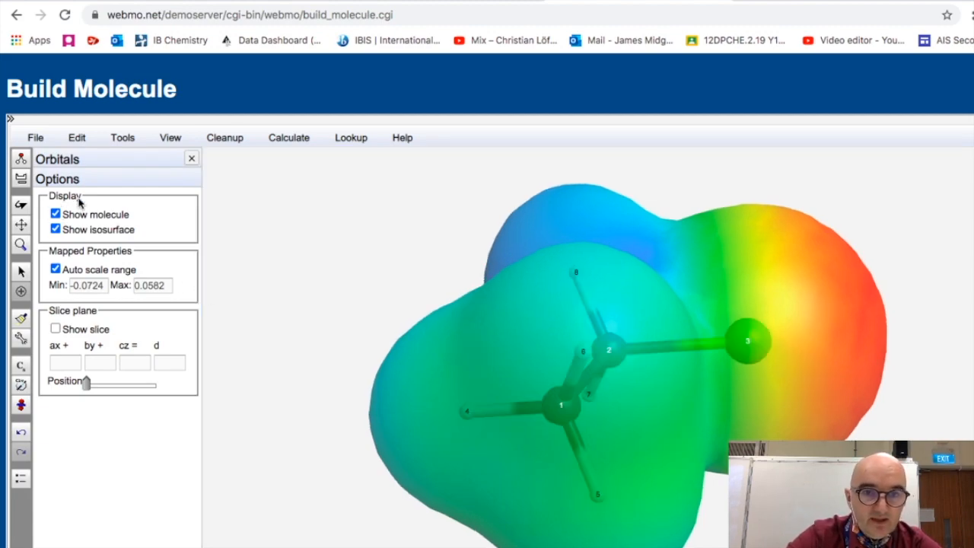
- Try a symmetry calculation on the molecule
click(289, 142)
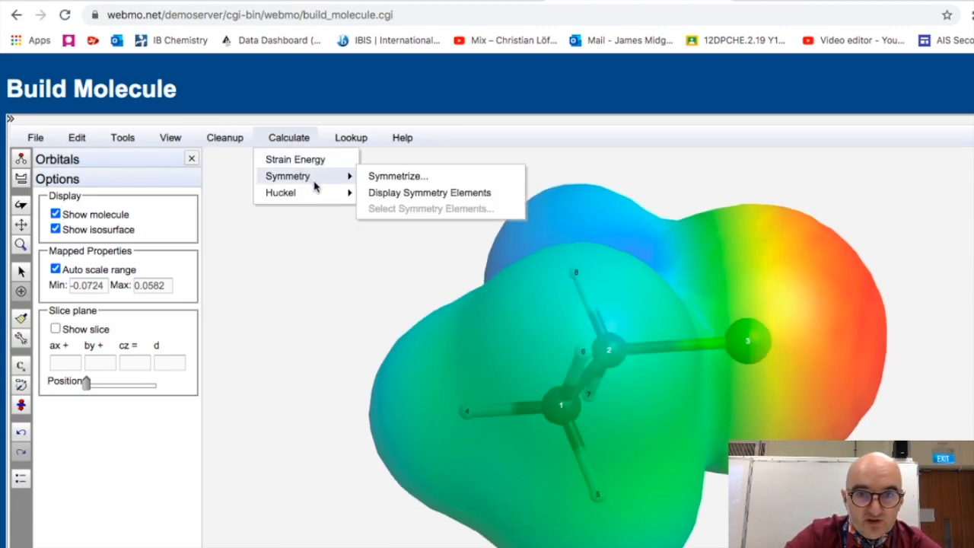
mouse_move(318, 192)
click(388, 224)
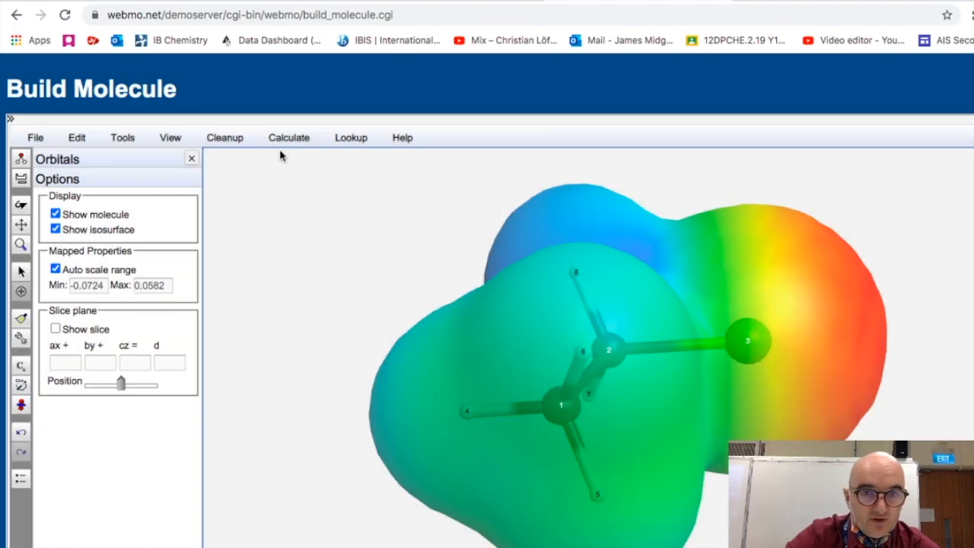
- Calculate the strain energy, review its component breakdown, and close the dialog
click(283, 140)
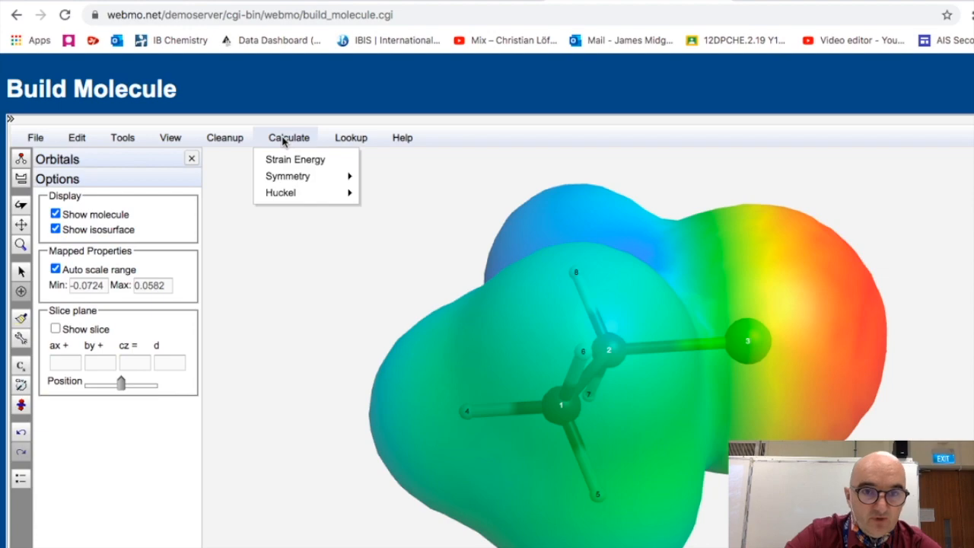
click(290, 160)
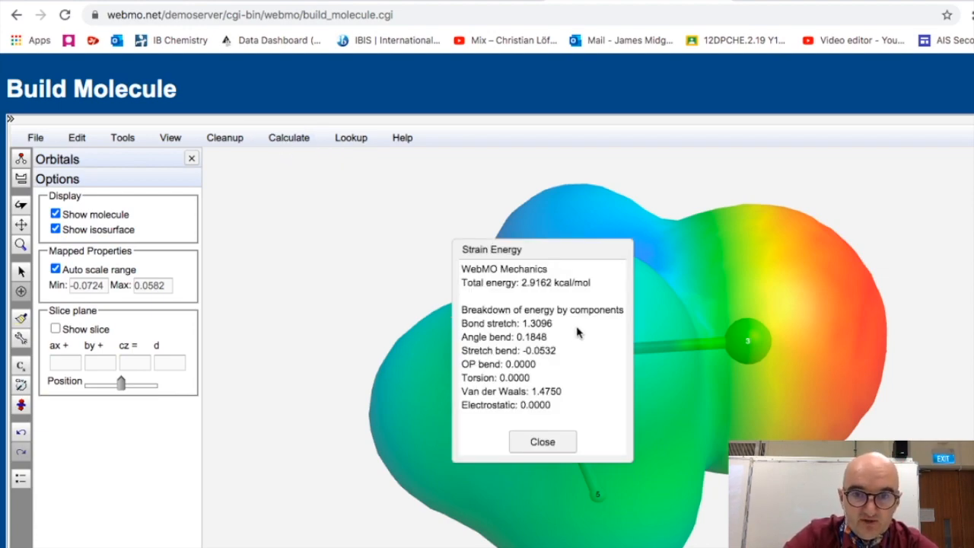
drag(521, 282, 578, 280)
click(588, 282)
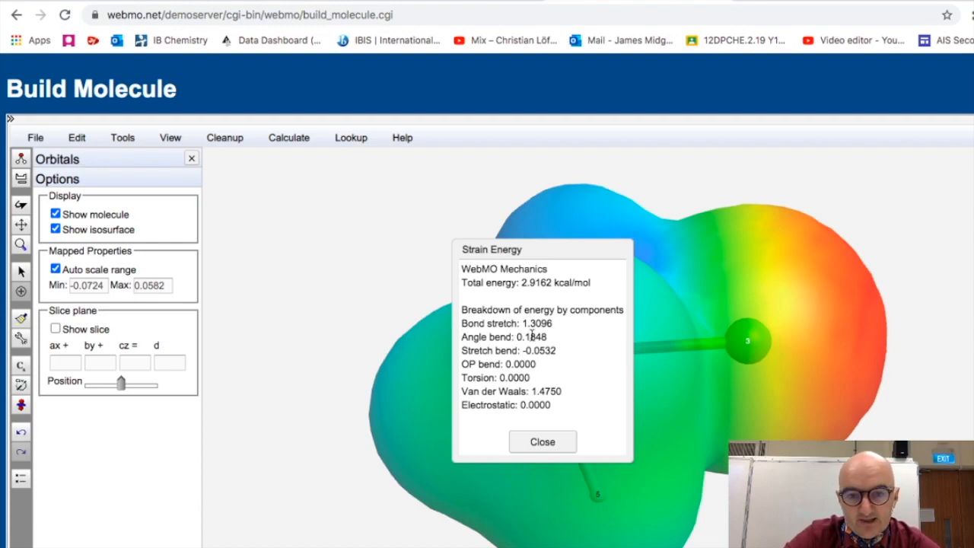
drag(520, 283, 590, 283)
click(586, 300)
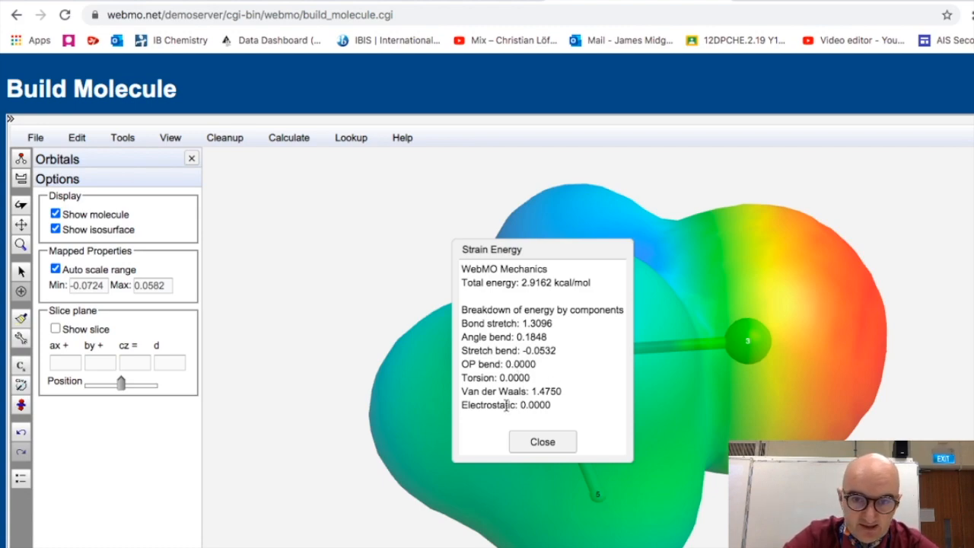
click(542, 442)
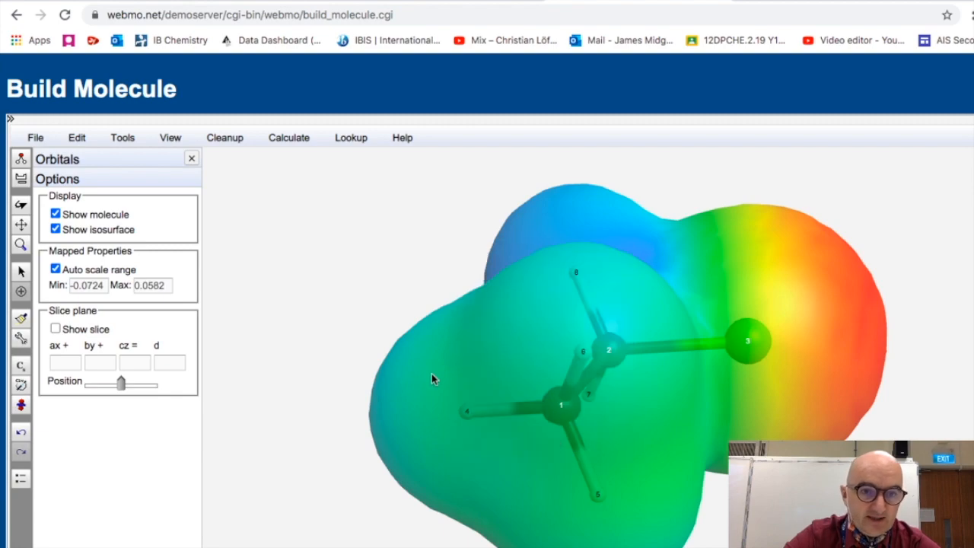
- Close the orbitals panel, rotate the molecule, and apply a comprehensive cleanup to its geometry
click(190, 158)
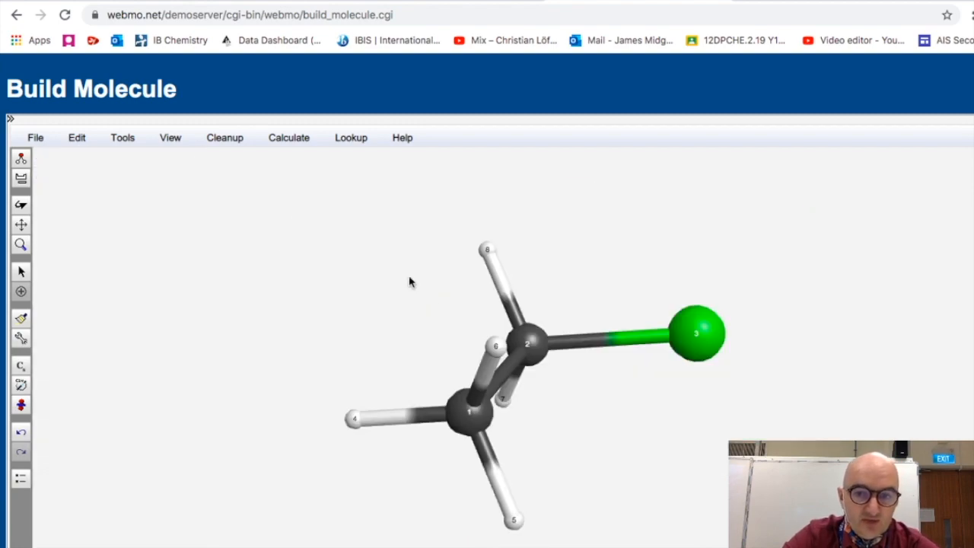
drag(498, 353, 410, 289)
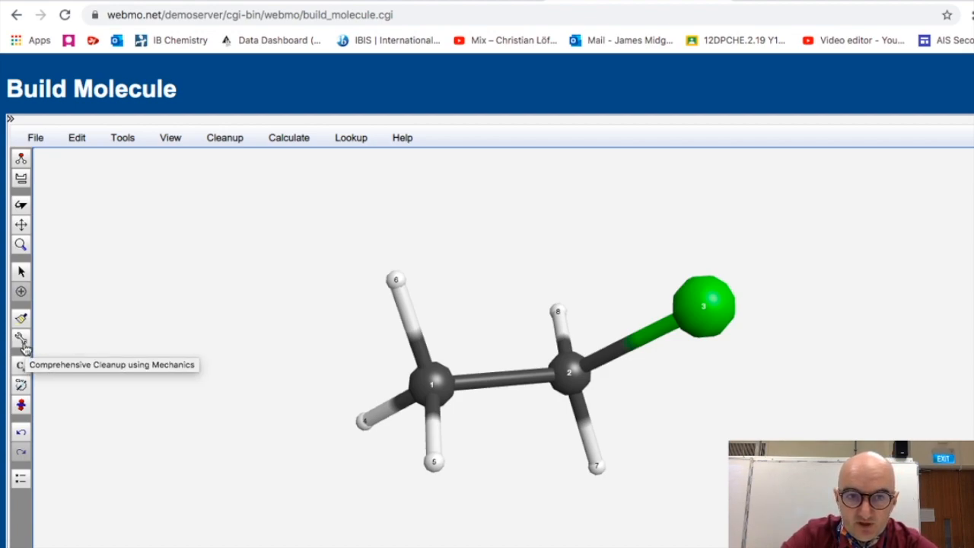
click(217, 139)
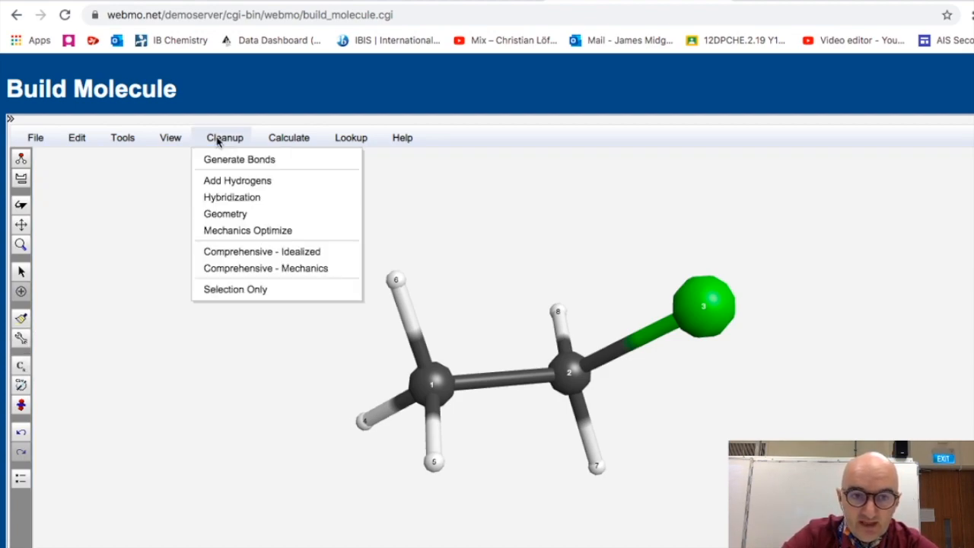
click(271, 257)
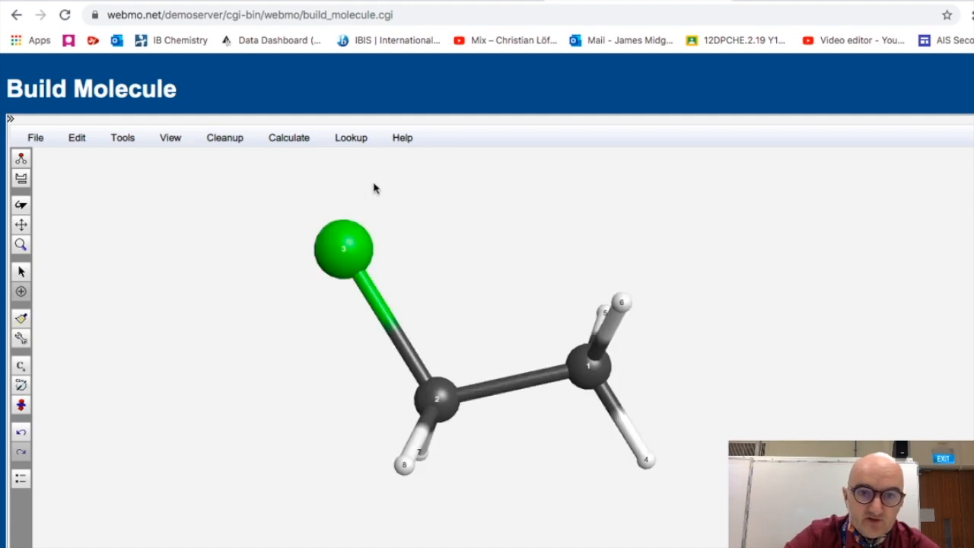
- Browse the lookup databases, then start a new computational job using the Gamess engine
click(353, 140)
mouse_move(387, 220)
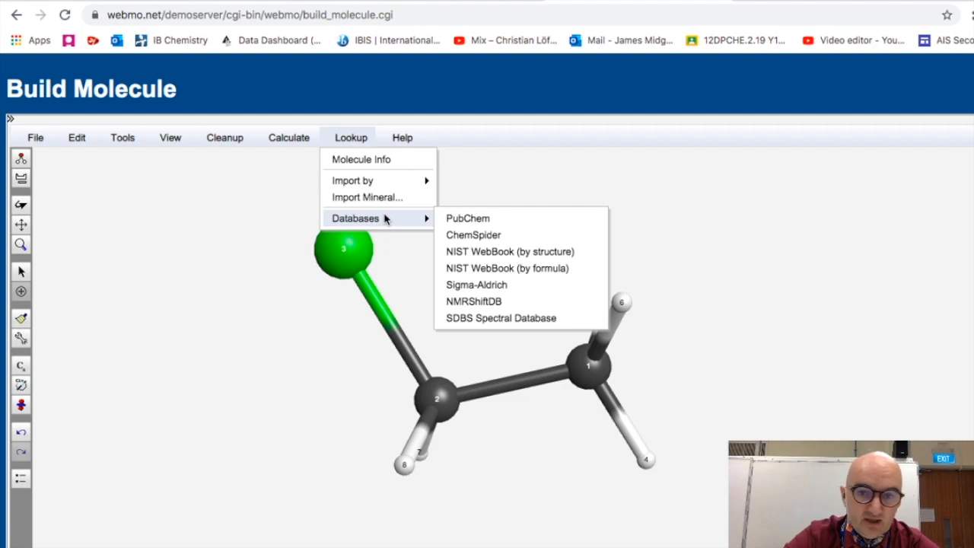
click(282, 352)
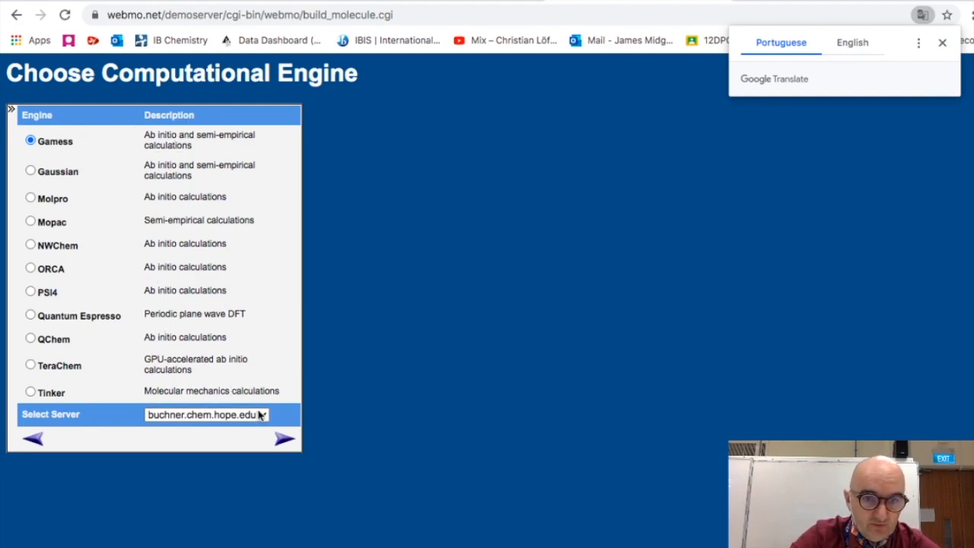
click(286, 439)
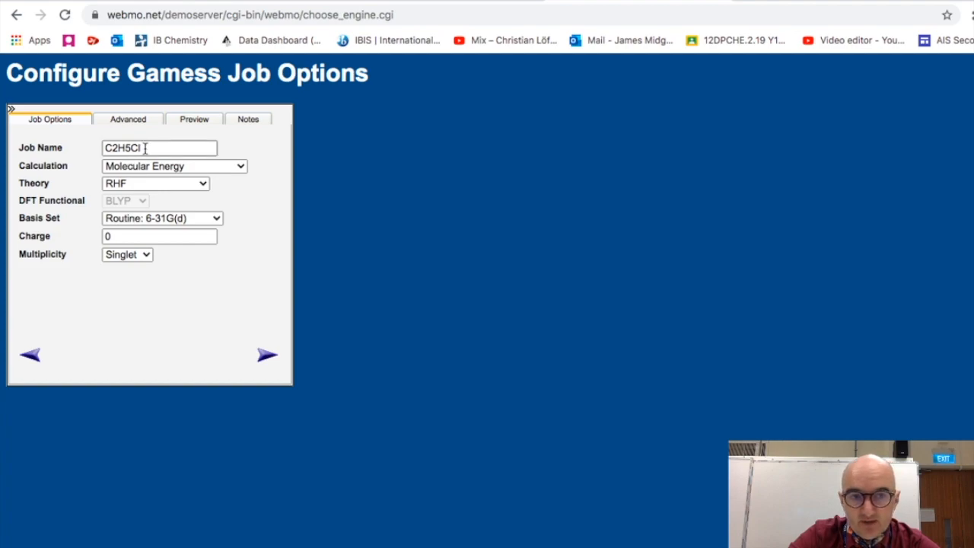
- Configure the Gamess job as Molecular Energy with UHF theory and the Accurate 6-311+G(d,p) basis set, and submit it
click(204, 165)
click(204, 166)
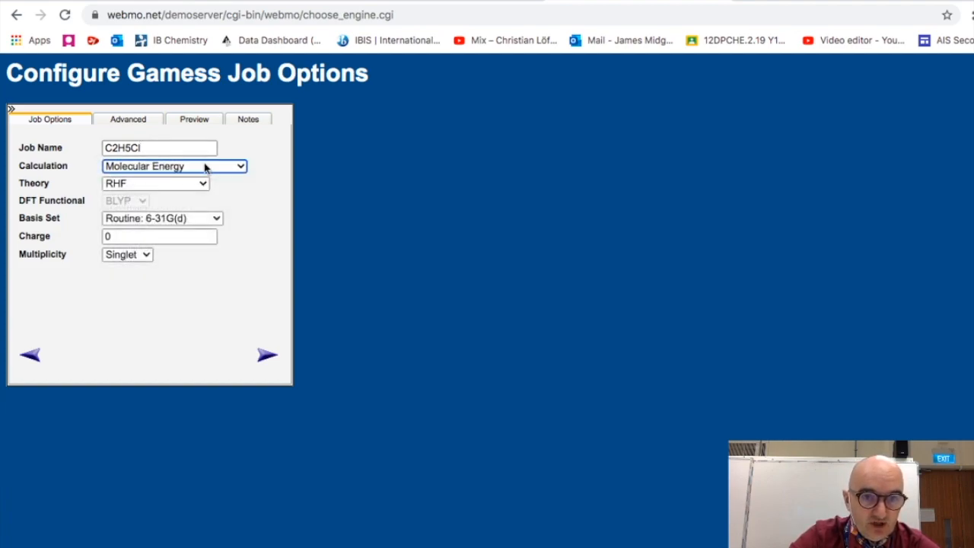
click(204, 165)
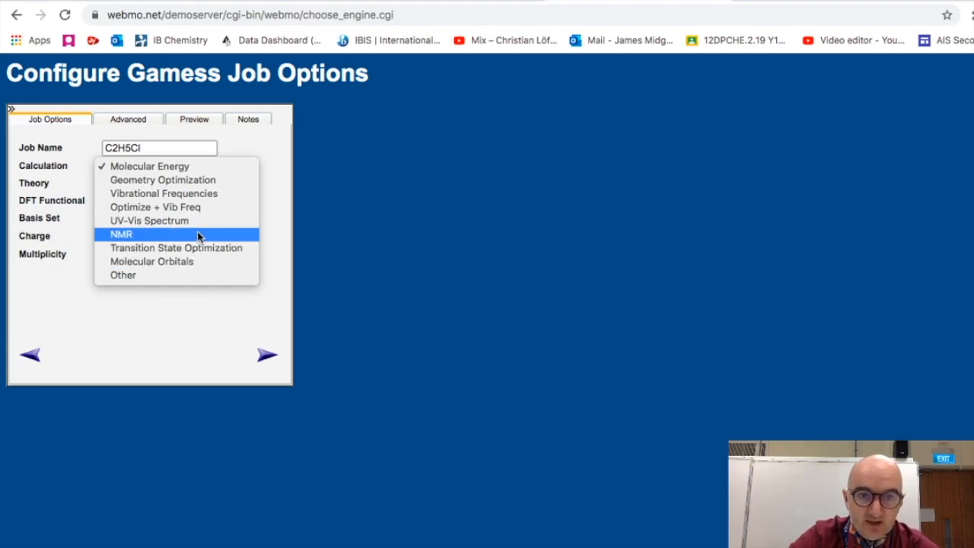
click(272, 161)
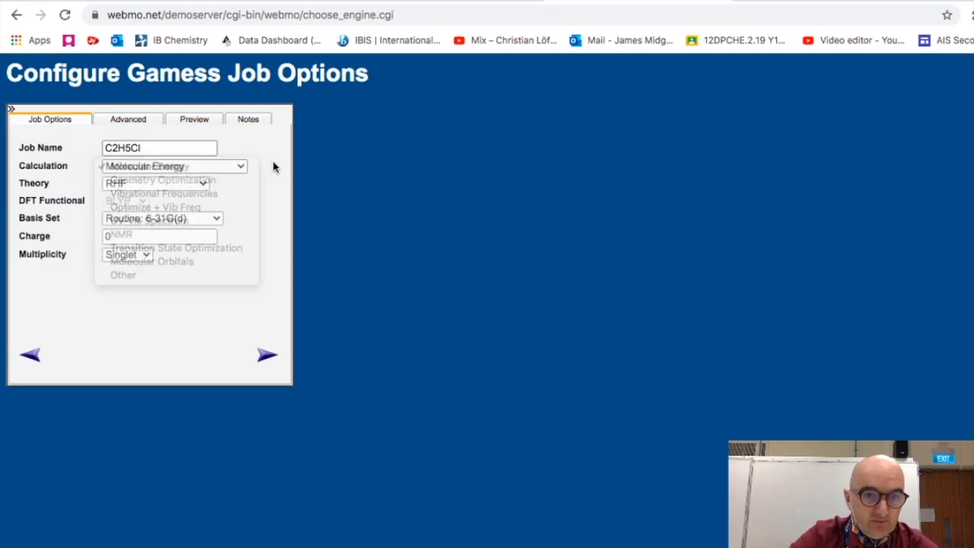
click(163, 187)
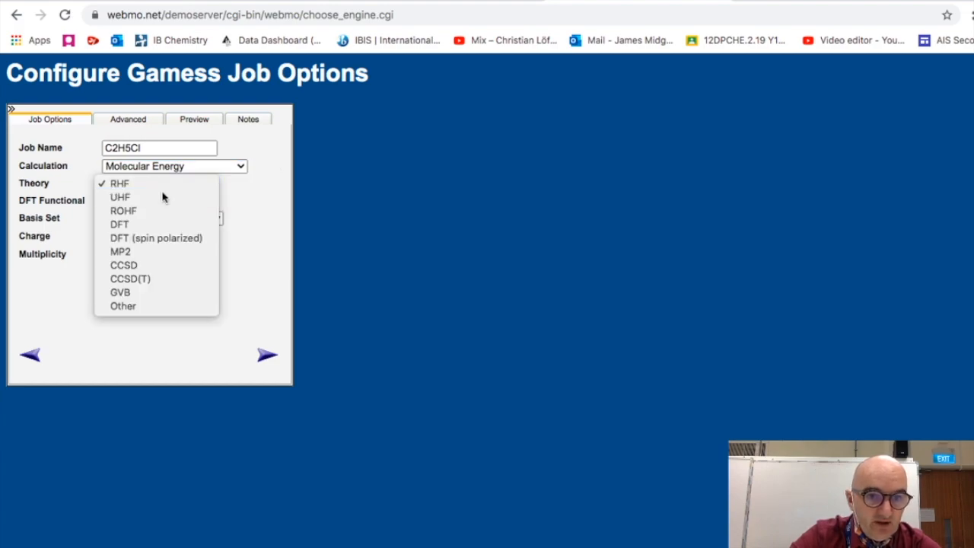
click(163, 197)
click(180, 219)
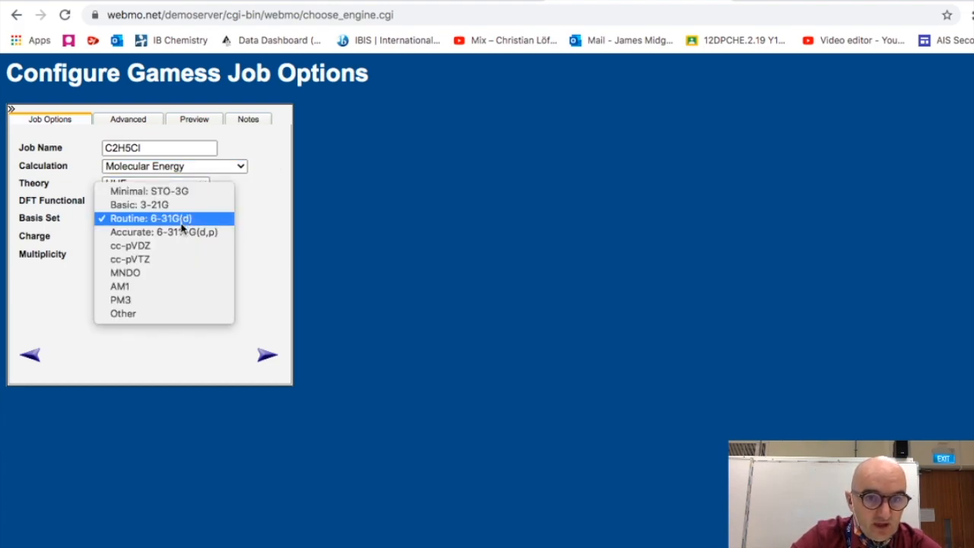
click(182, 230)
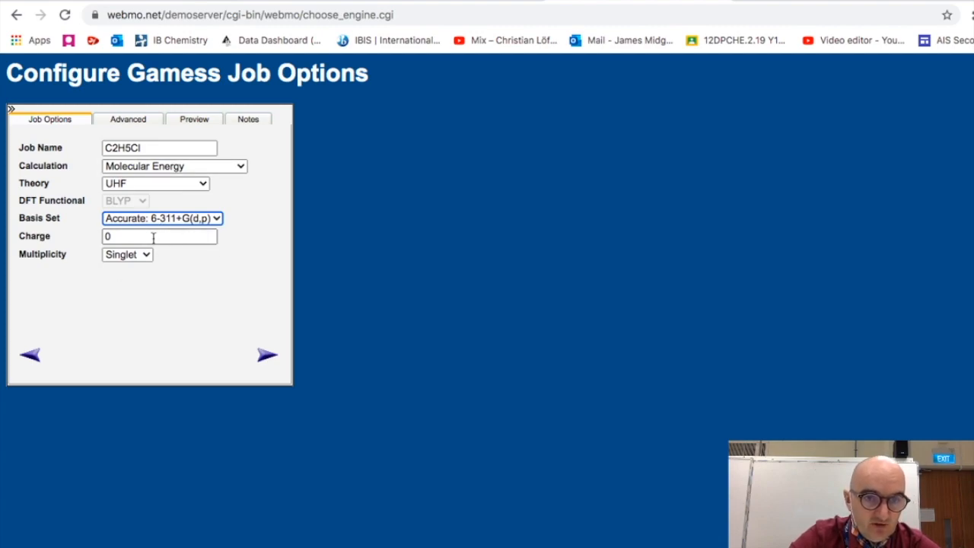
click(264, 359)
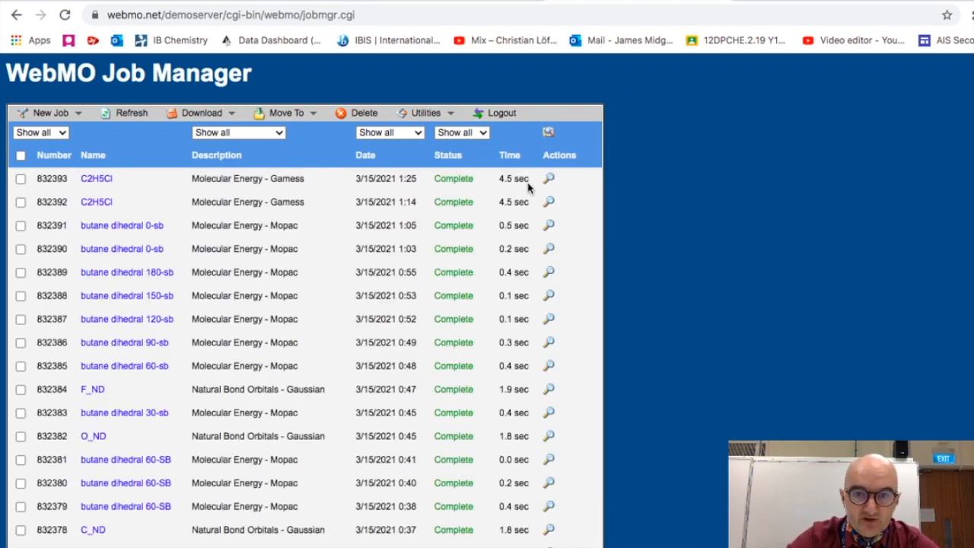
- Open the completed C2H5Cl job's results, rotate the molecule, and browse the viewer's menus
click(97, 181)
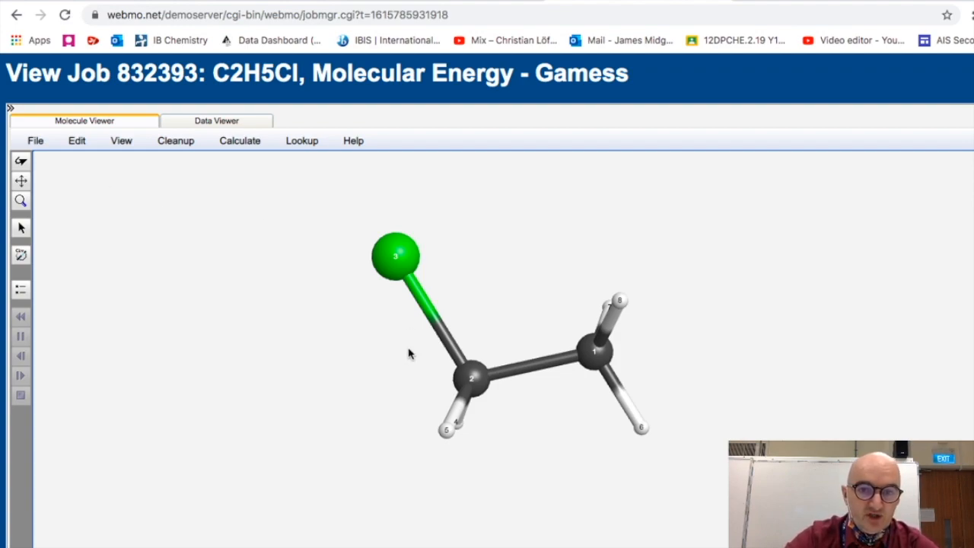
drag(391, 254, 404, 291)
click(240, 146)
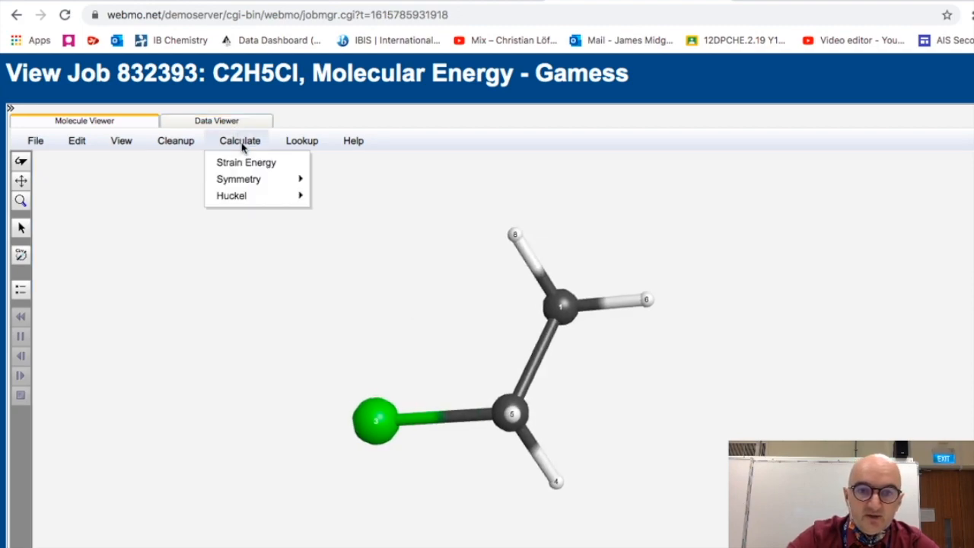
mouse_move(269, 195)
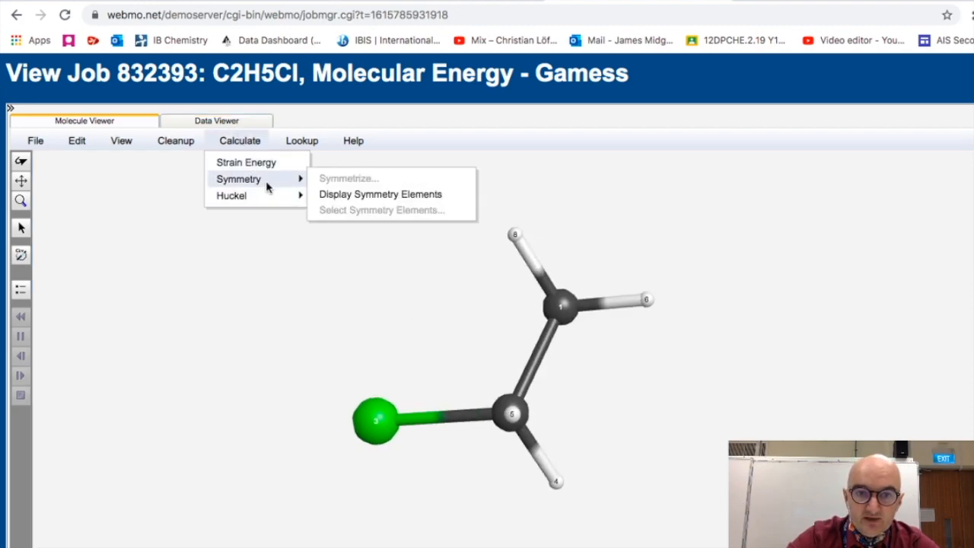
mouse_move(297, 147)
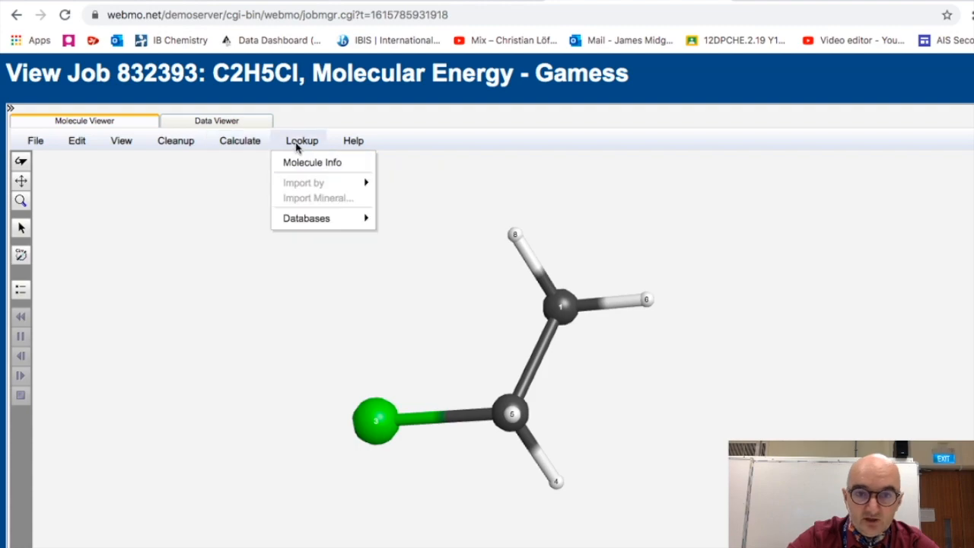
mouse_move(176, 149)
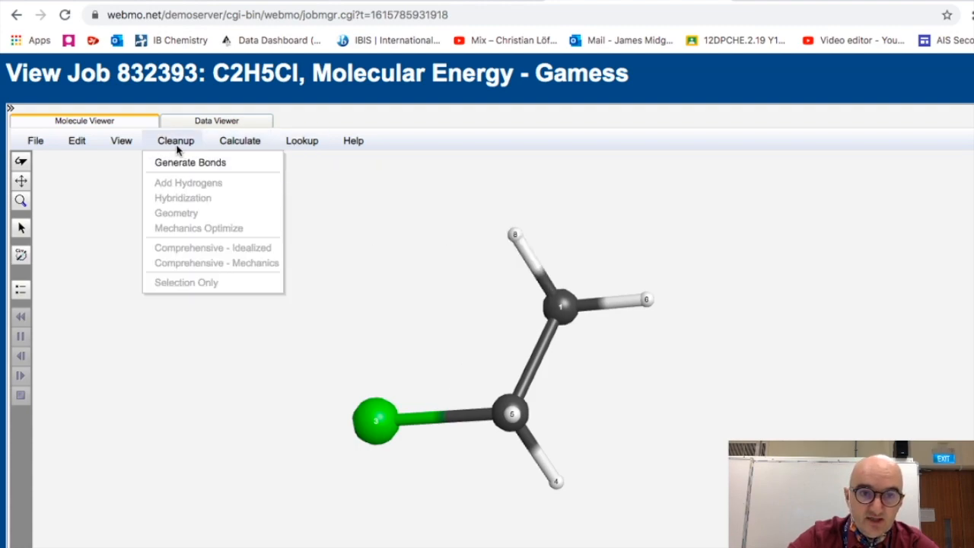
mouse_move(124, 143)
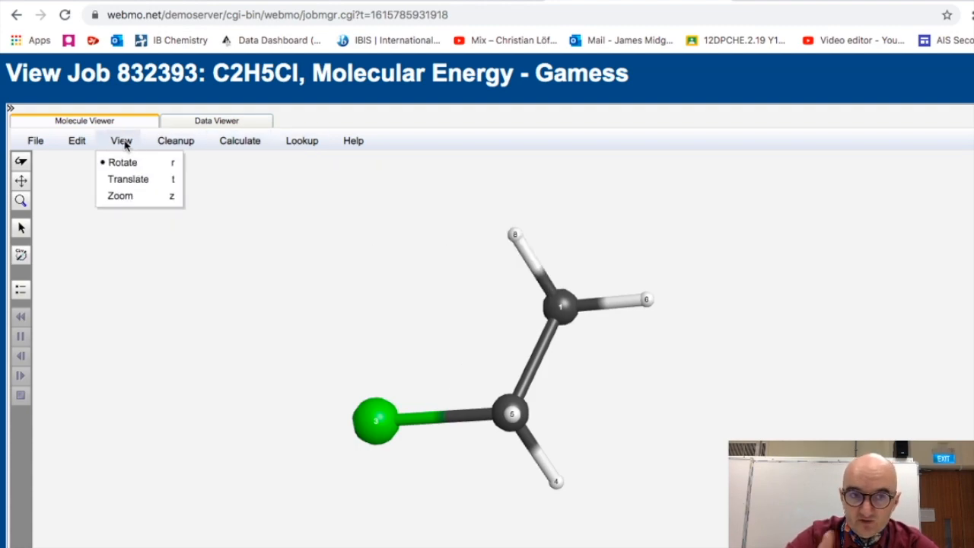
click(181, 272)
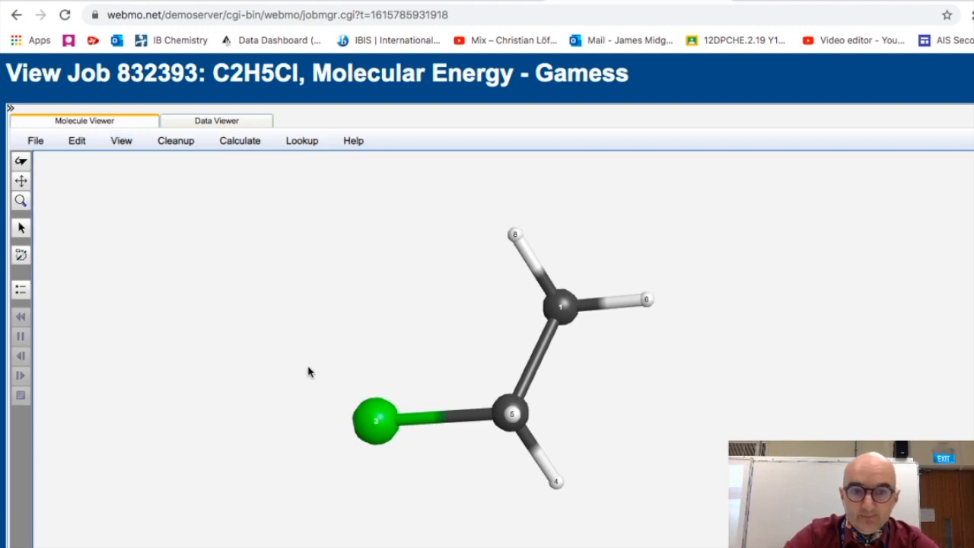
- Search Google in a new tab for the hartree to kJ/mol conversion, then return to the job results
scroll(333, 389, down, 5)
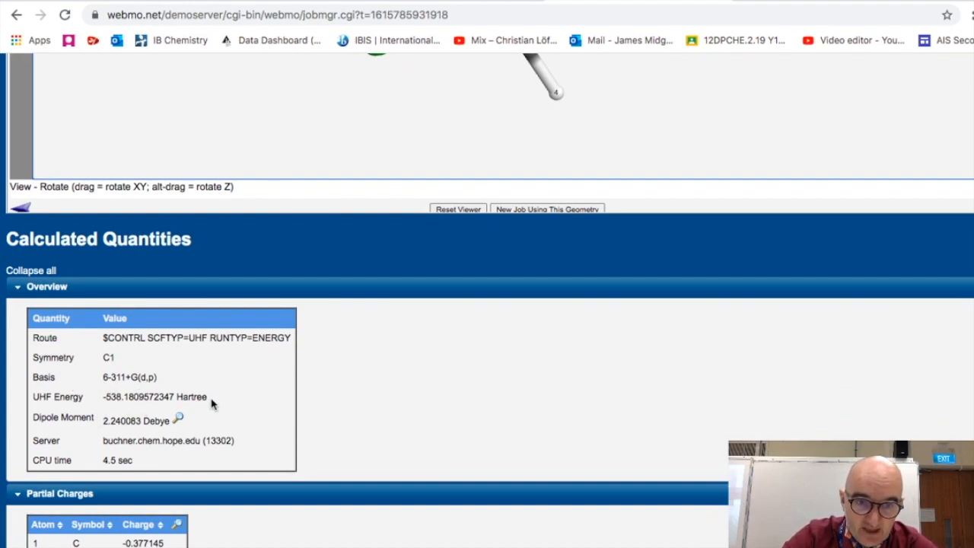
click(741, 0)
text(har)
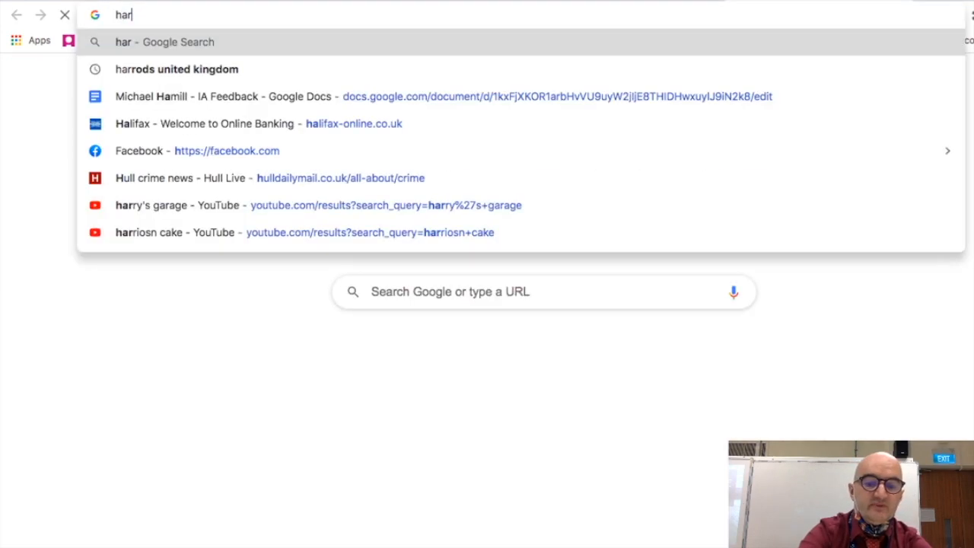
text(tree to kj)
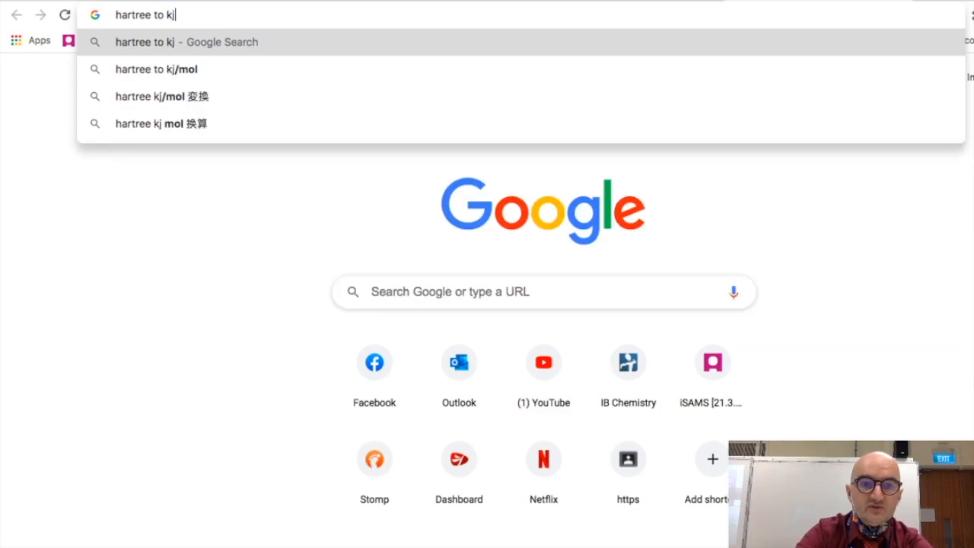
key(Down)
key(Return)
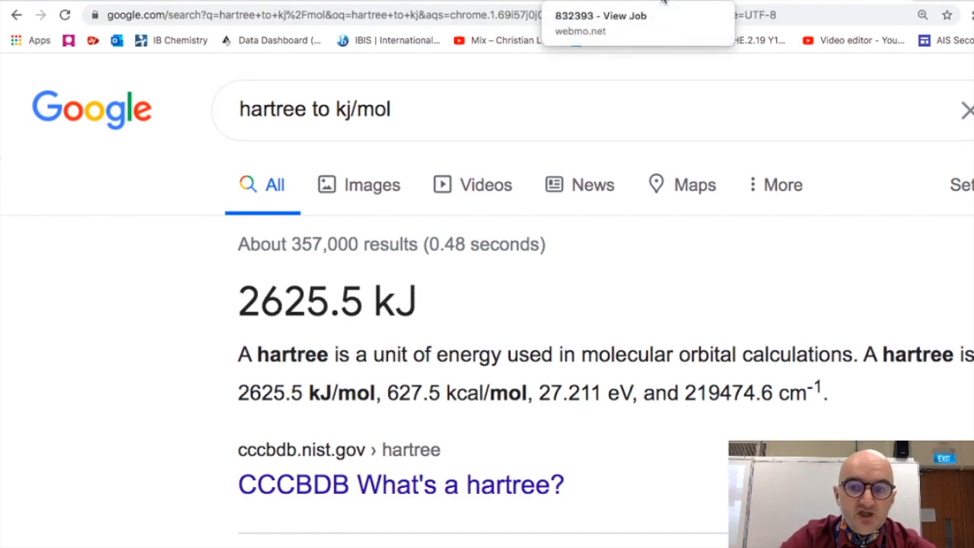
click(663, 3)
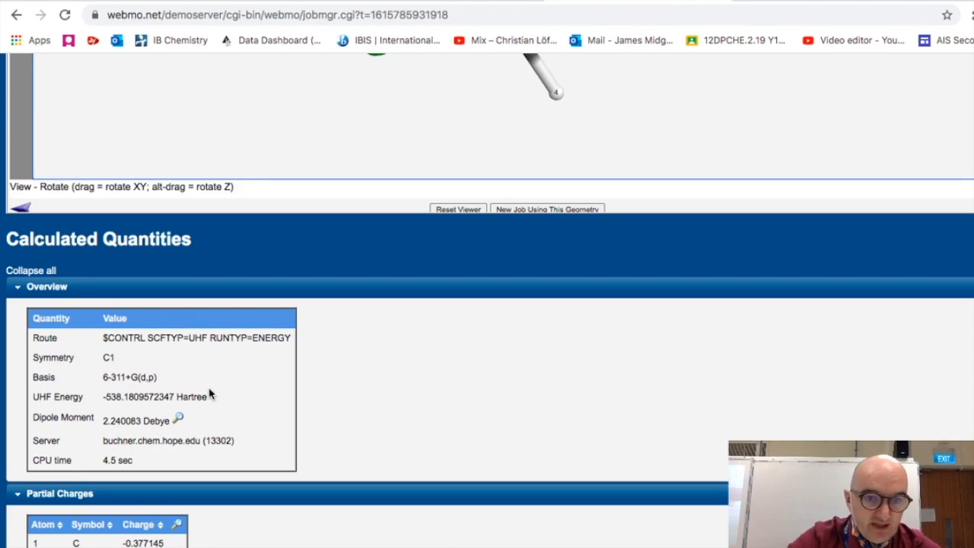
- Highlight the dipole moment value, then select the carbon and chlorine atoms to inspect the C–Cl bond
drag(102, 420, 175, 417)
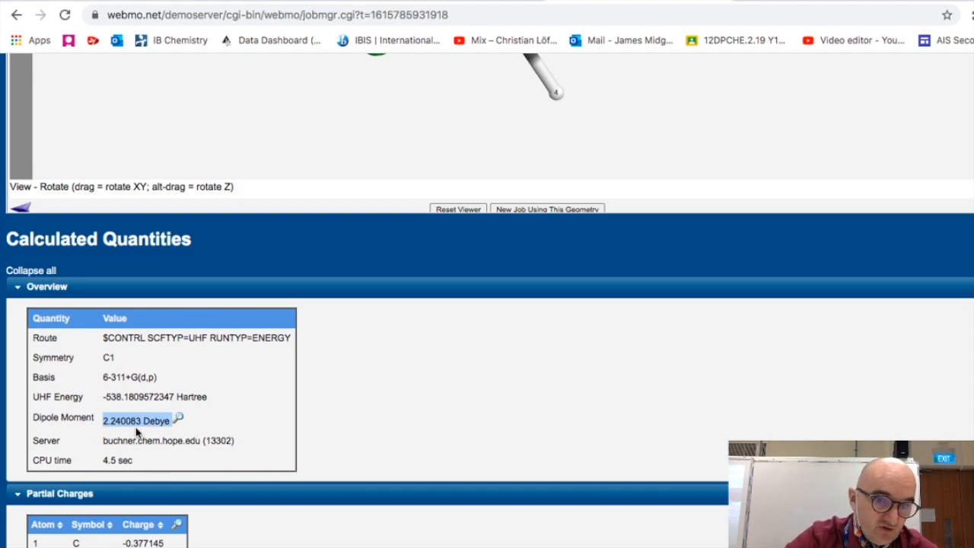
click(322, 423)
scroll(321, 423, up, 4)
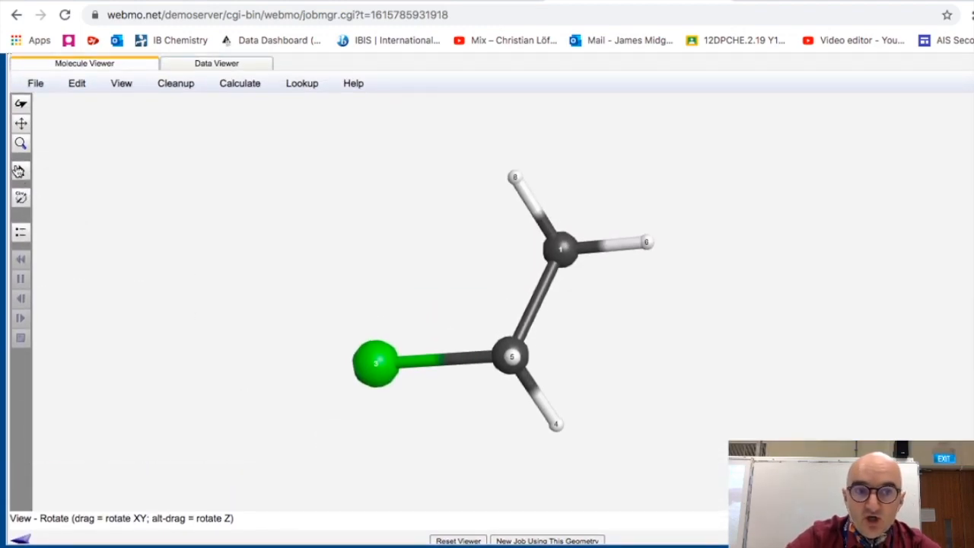
click(20, 170)
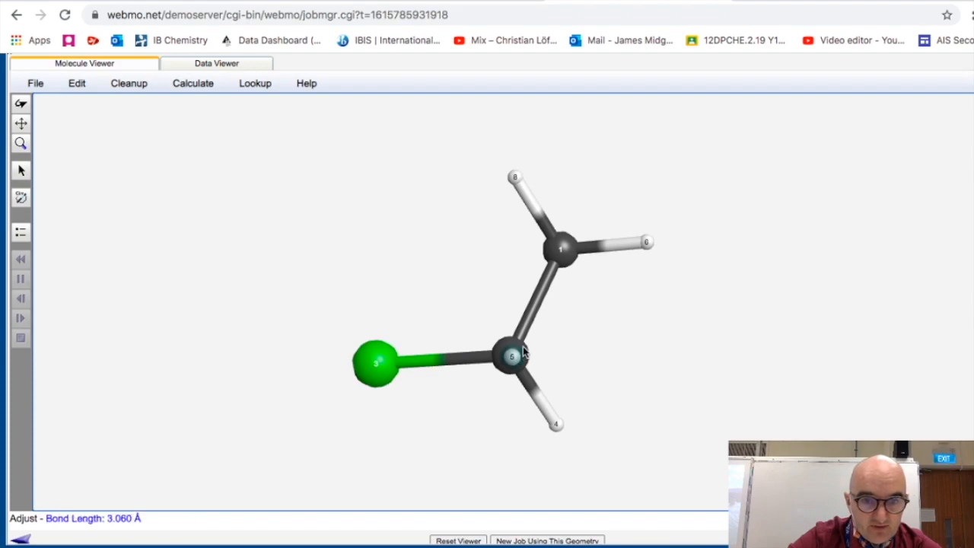
click(381, 359)
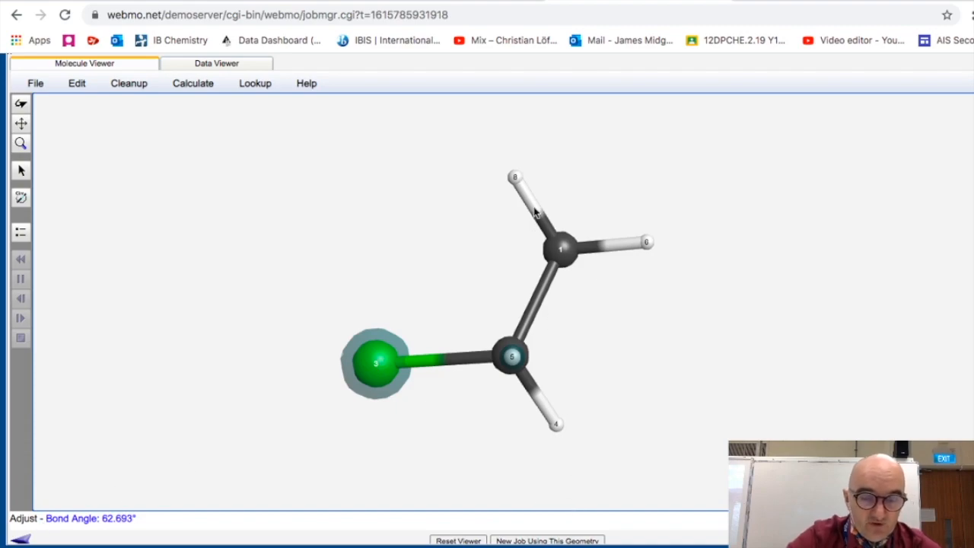
click(487, 412)
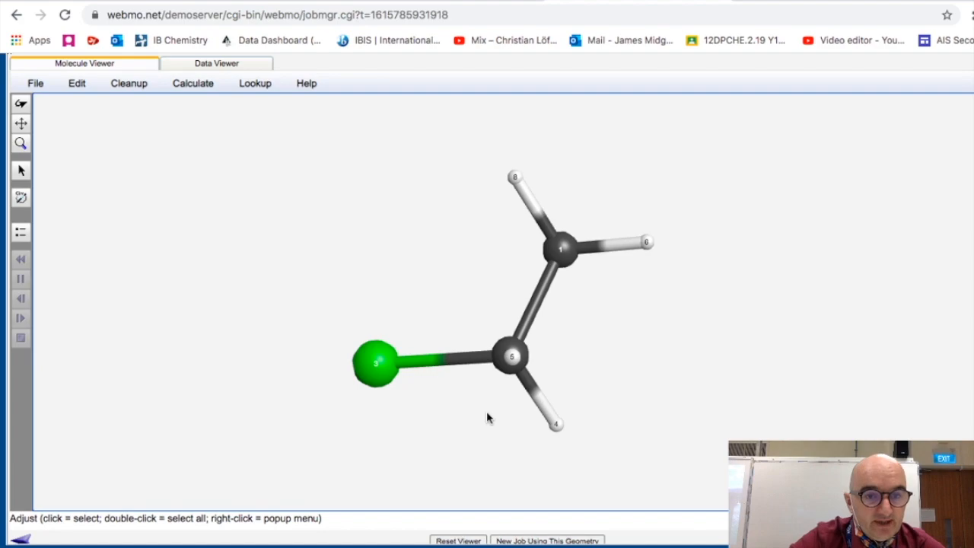
- Highlight the dipole moment row in the overview of calculated quantities
scroll(217, 491, down, 5)
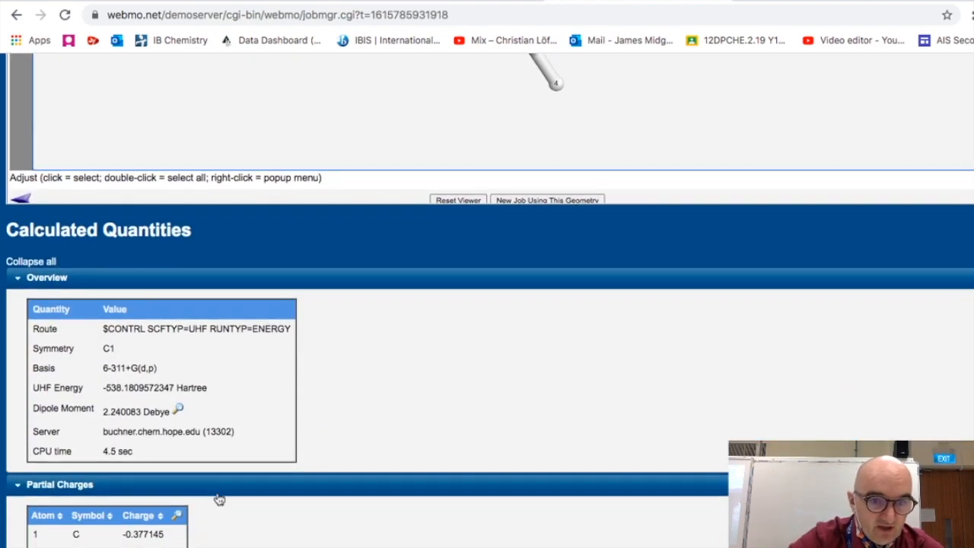
ctrl+scroll(219, 499, up, 5)
drag(58, 335, 372, 335)
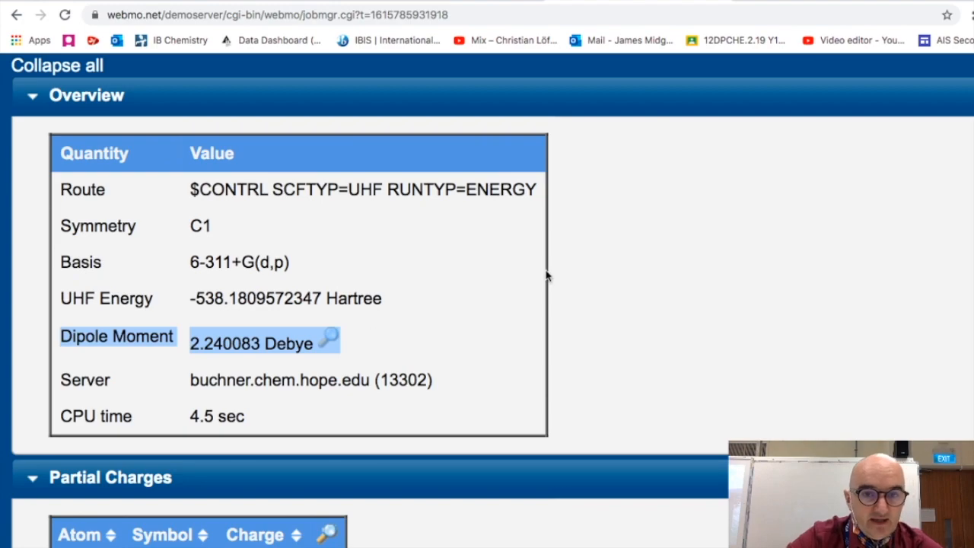
scroll(546, 275, up, 10)
ctrl+scroll(546, 275, down, 5)
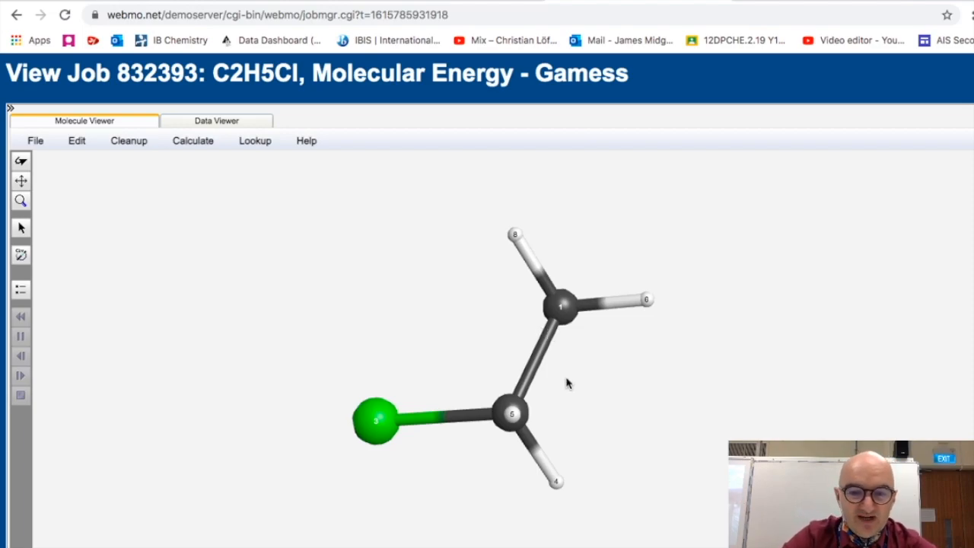
key(ctrl+Up)
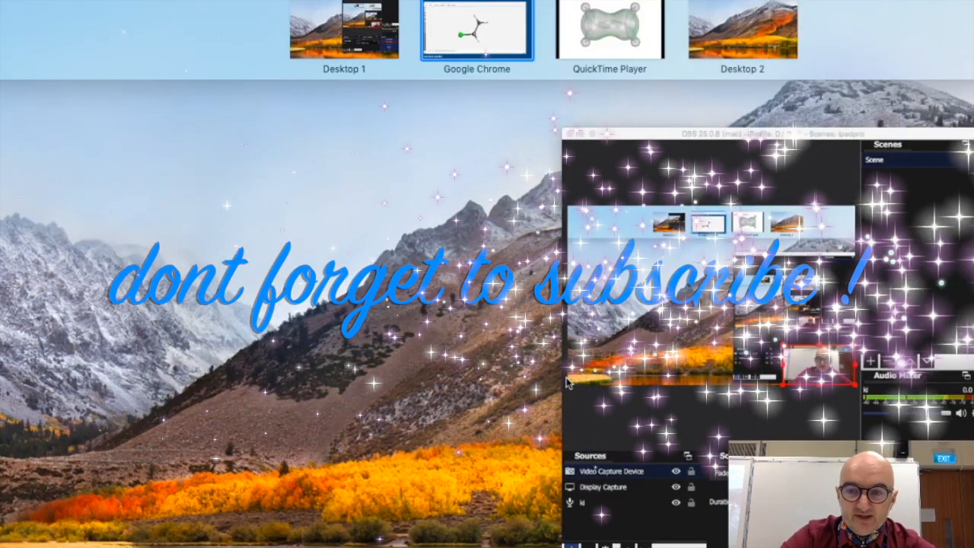